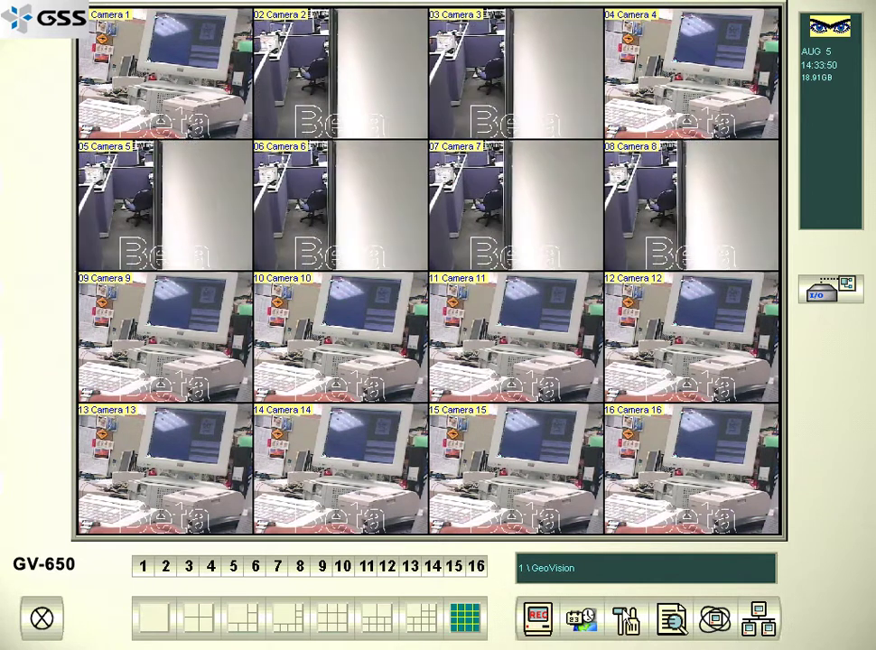
Open the POS field filter setup and start a new search condition for POS 1 with the keyword "Coke"
click(625, 619)
mouse_move(671, 469)
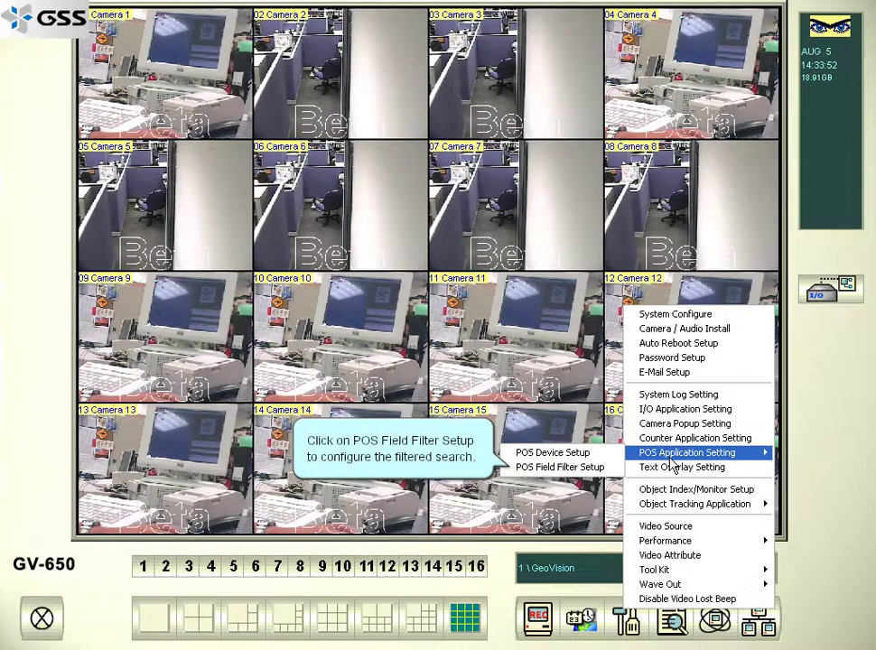
click(612, 467)
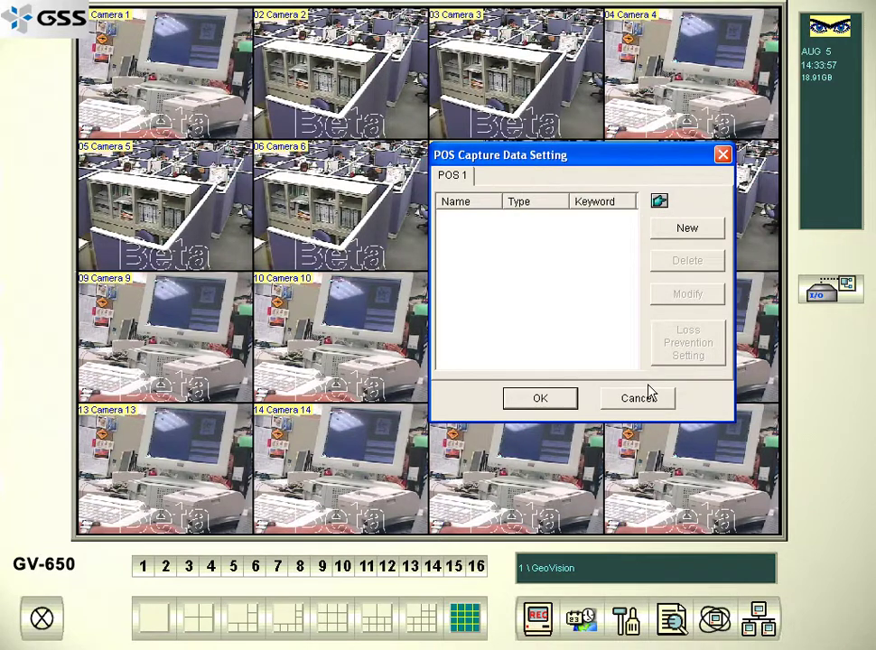
click(682, 228)
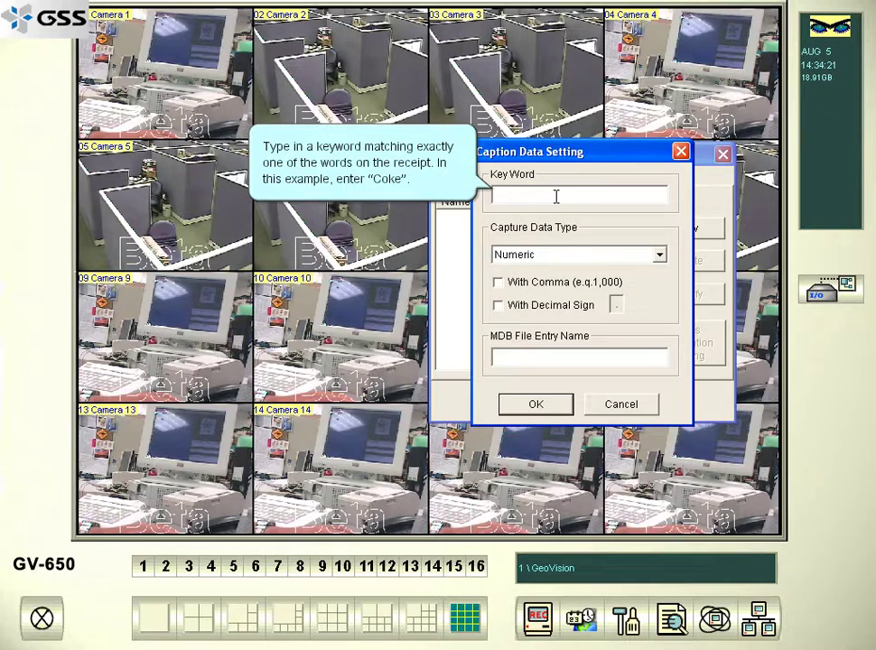
text(Coke)
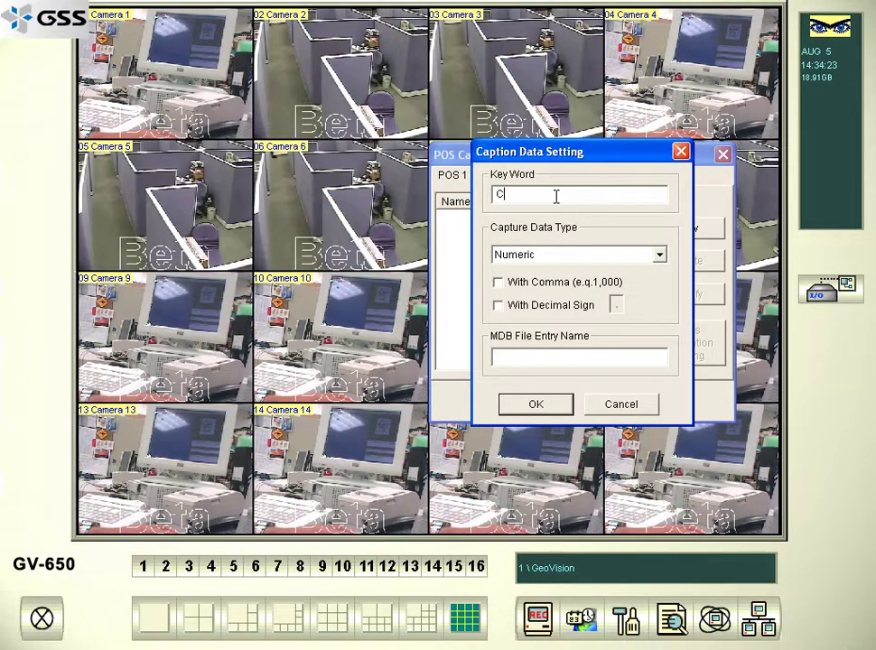
Set the Coke condition's capture data type to Numeric and enable the decimal sign with "," as its character
click(659, 254)
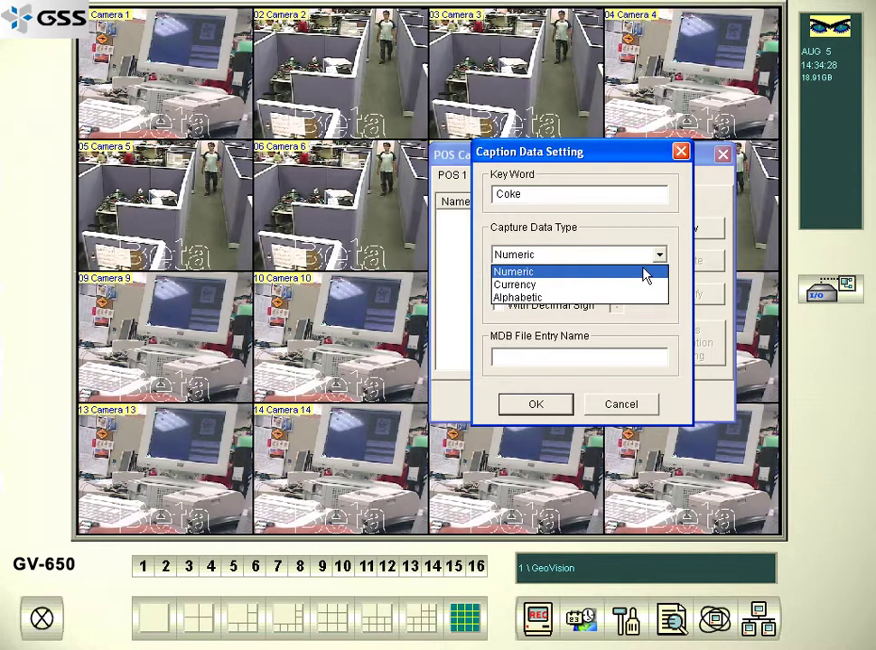
click(645, 273)
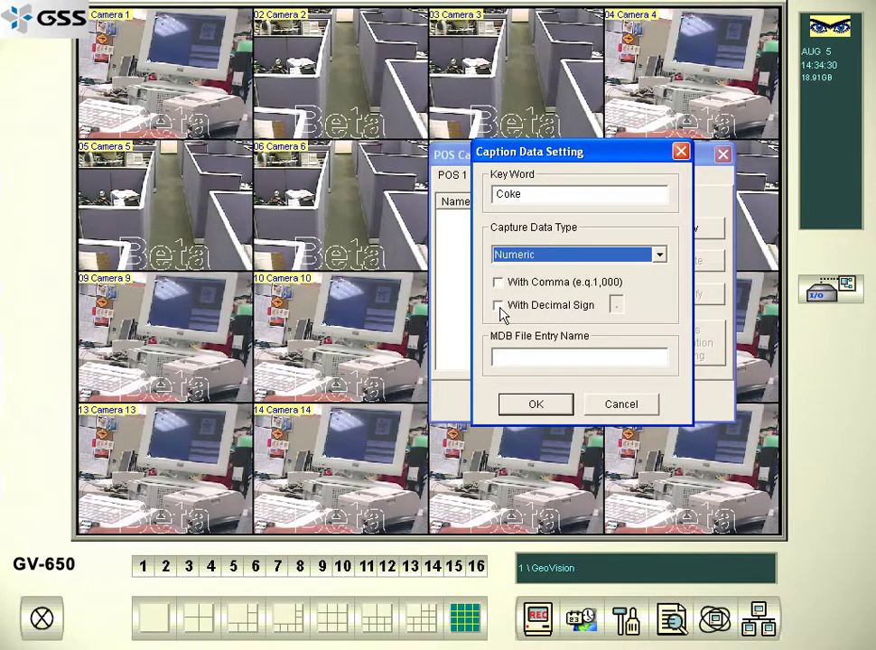
click(500, 308)
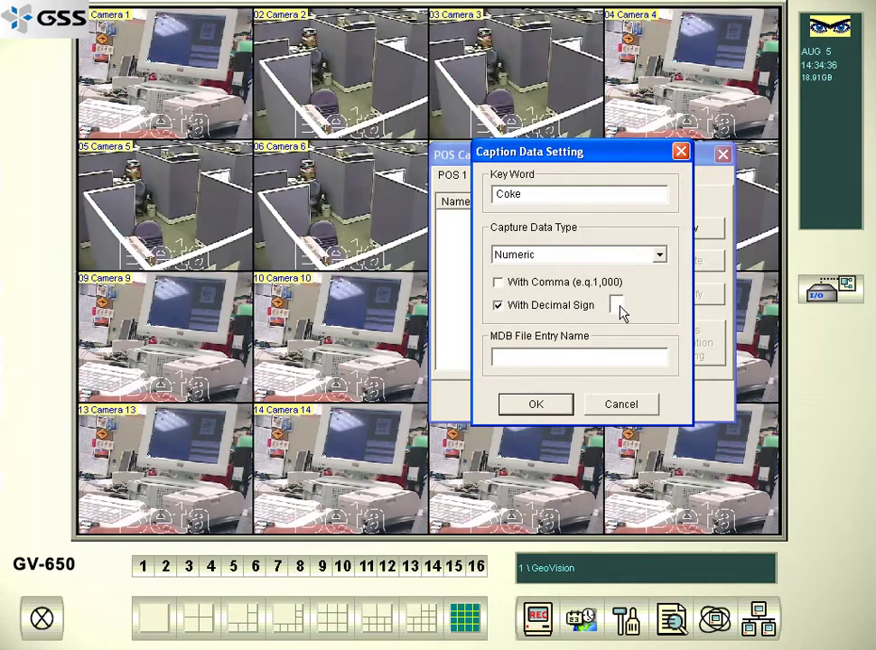
click(617, 306)
text(.)
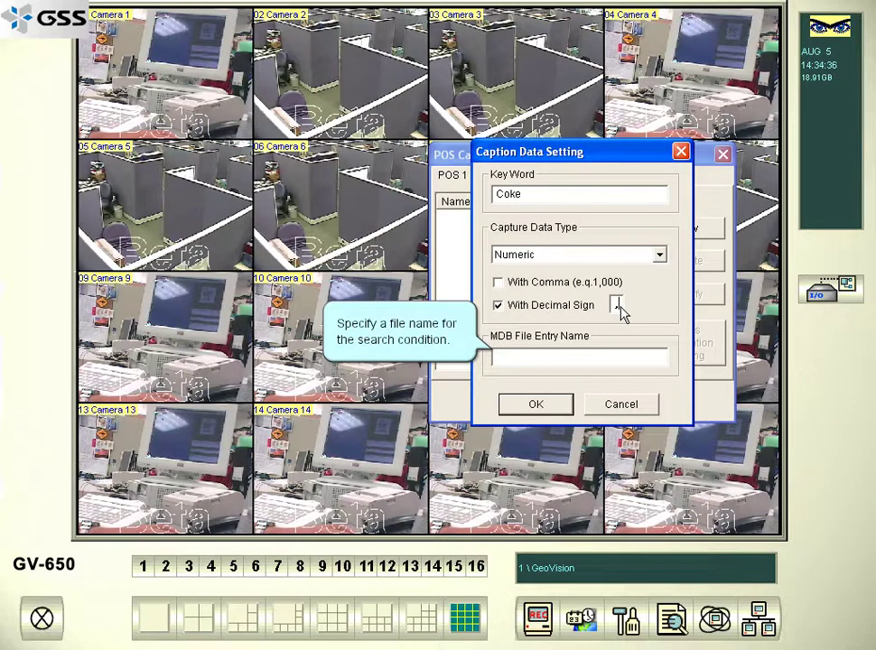
Name the condition's MDB file entry "Coke" and save the condition
click(495, 358)
text(C)
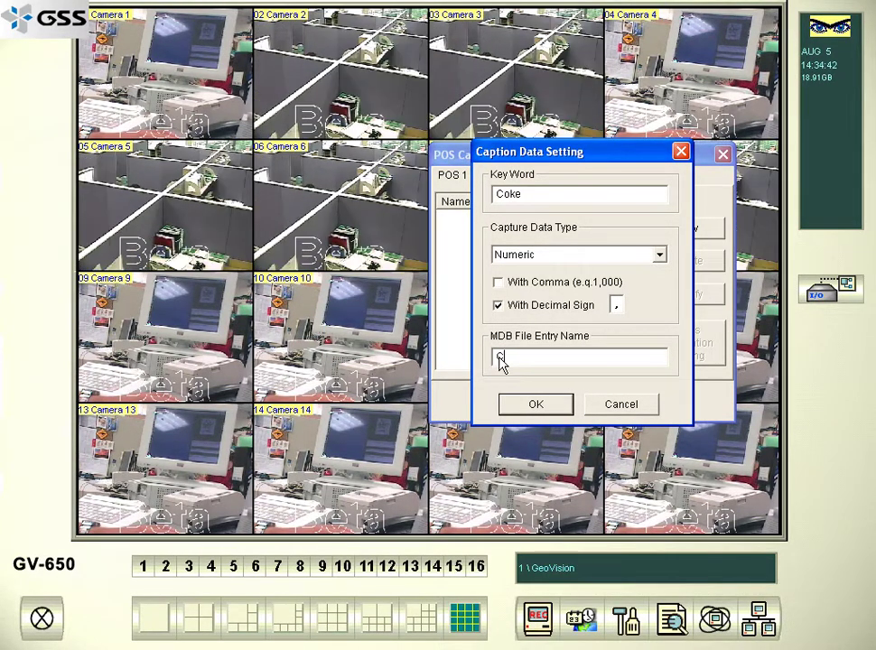
text(oke)
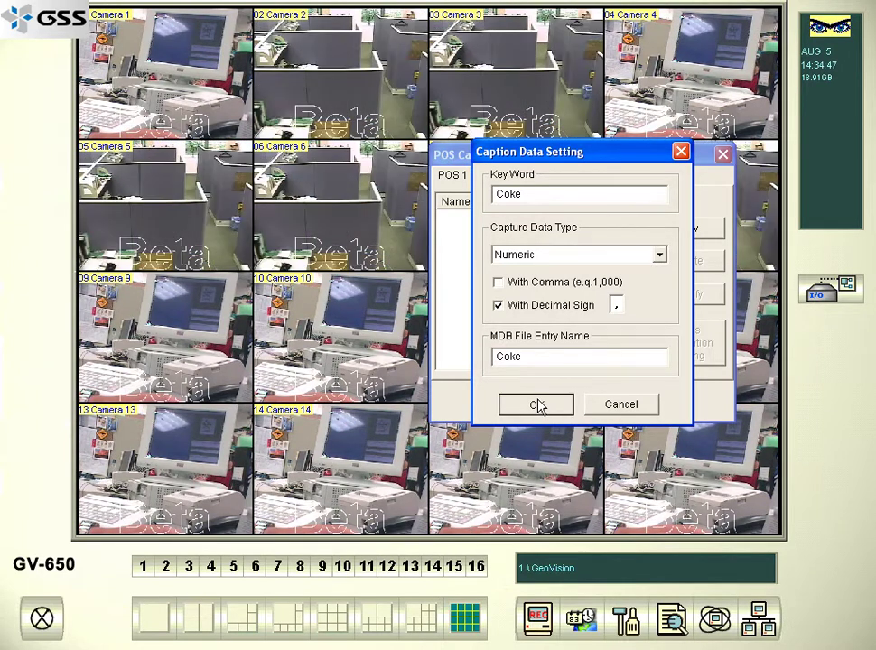
click(537, 405)
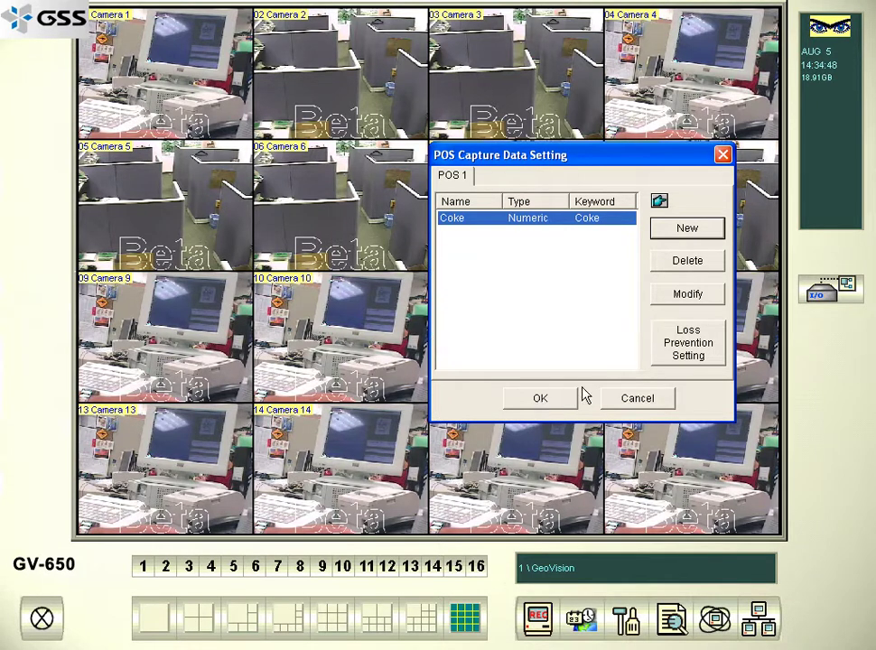
Open the Coke condition's loss prevention settings and enable an alarm condition of >= 100
click(682, 351)
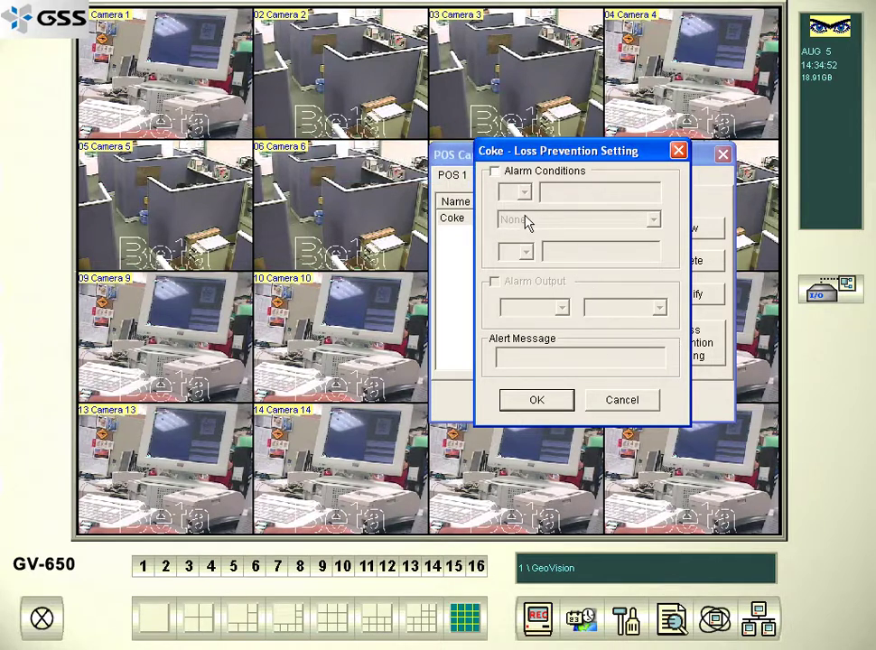
click(495, 174)
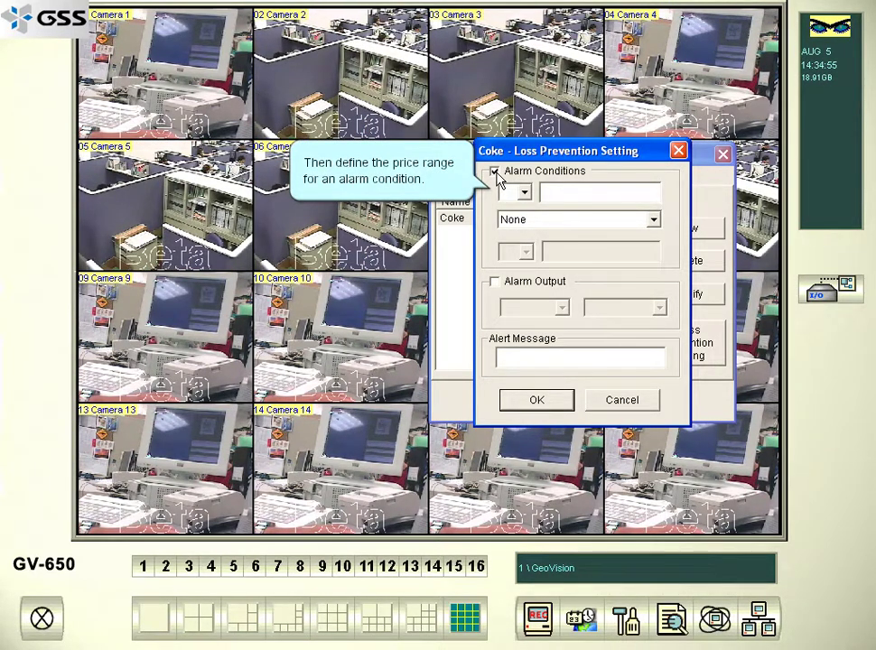
click(509, 192)
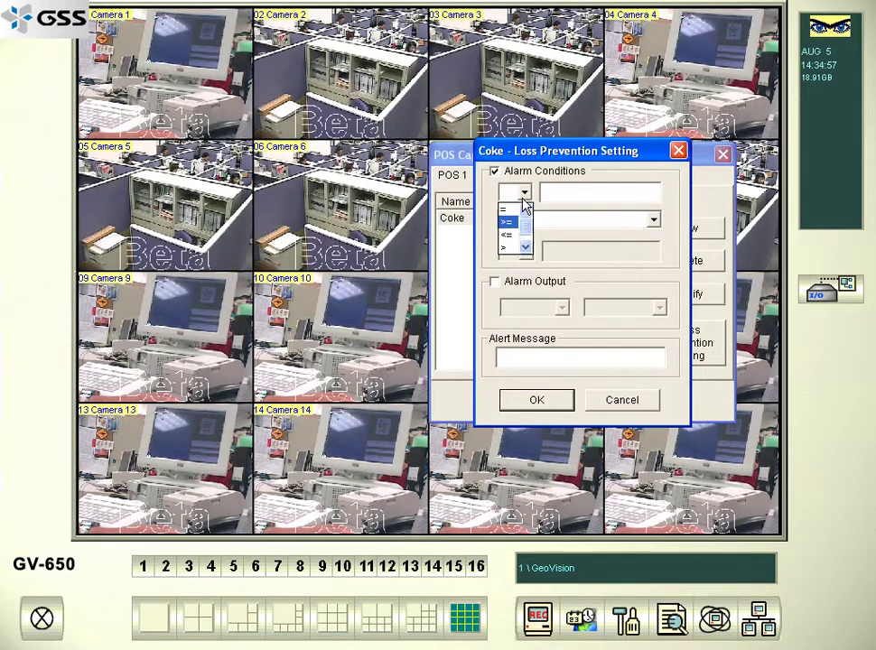
click(520, 233)
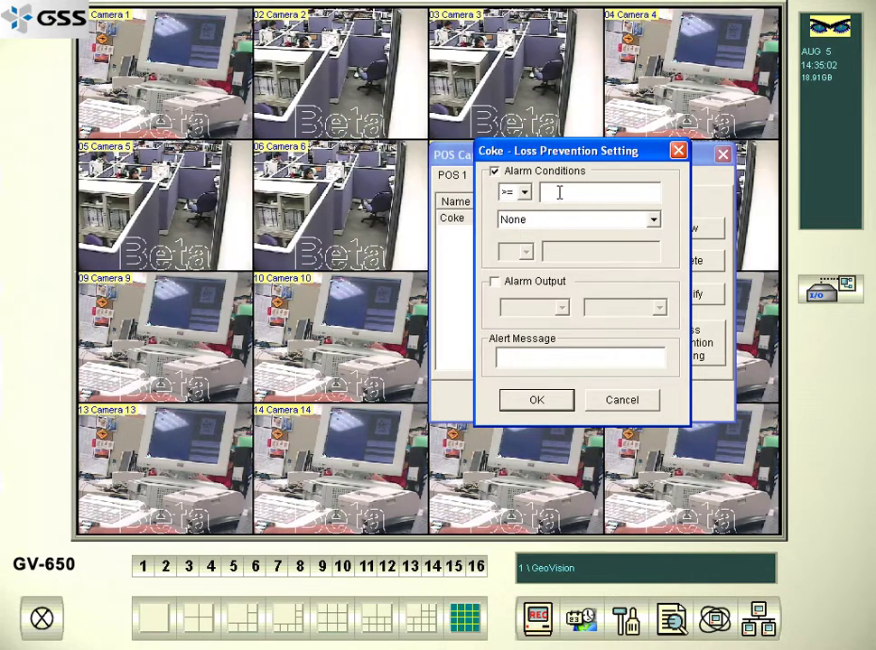
click(558, 191)
text(100)
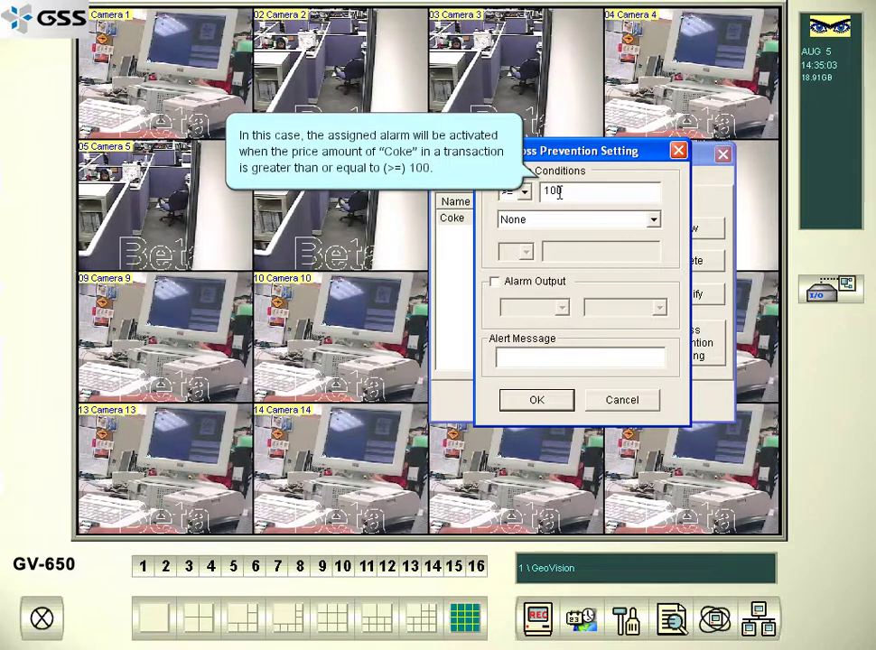
Enable the alarm output for Coke and assign it to Moduel 1, Output 1
click(495, 282)
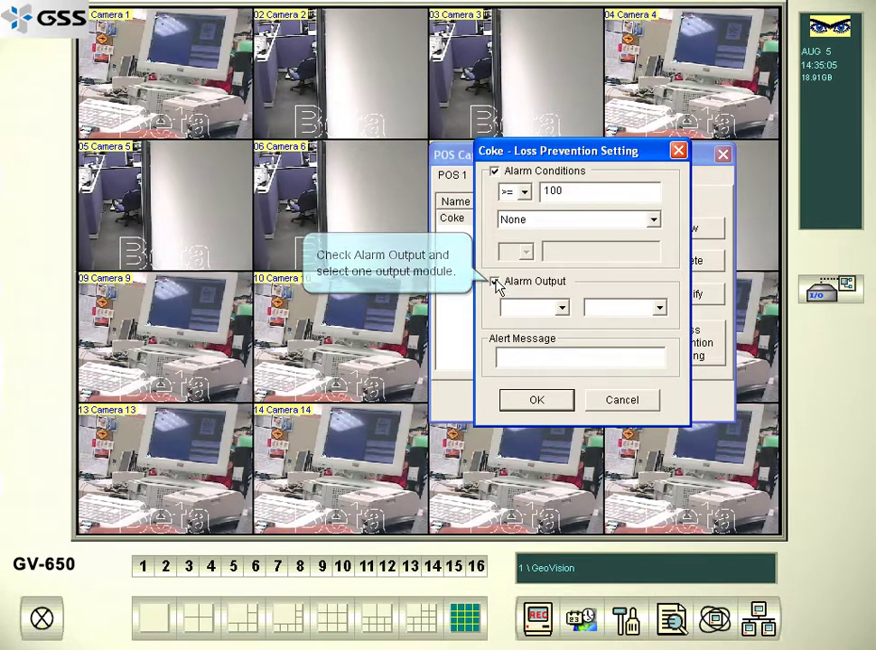
click(561, 308)
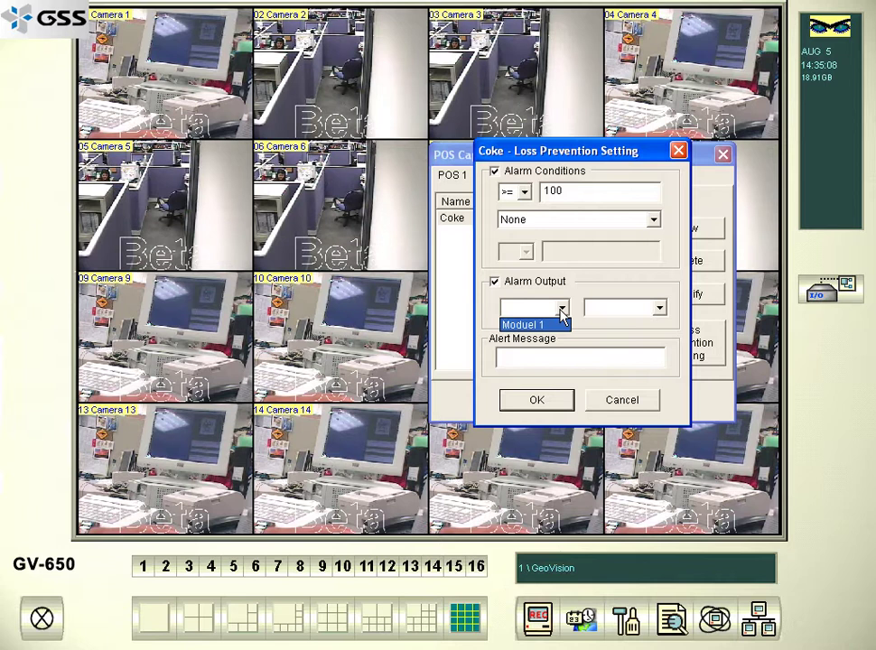
click(561, 325)
click(659, 308)
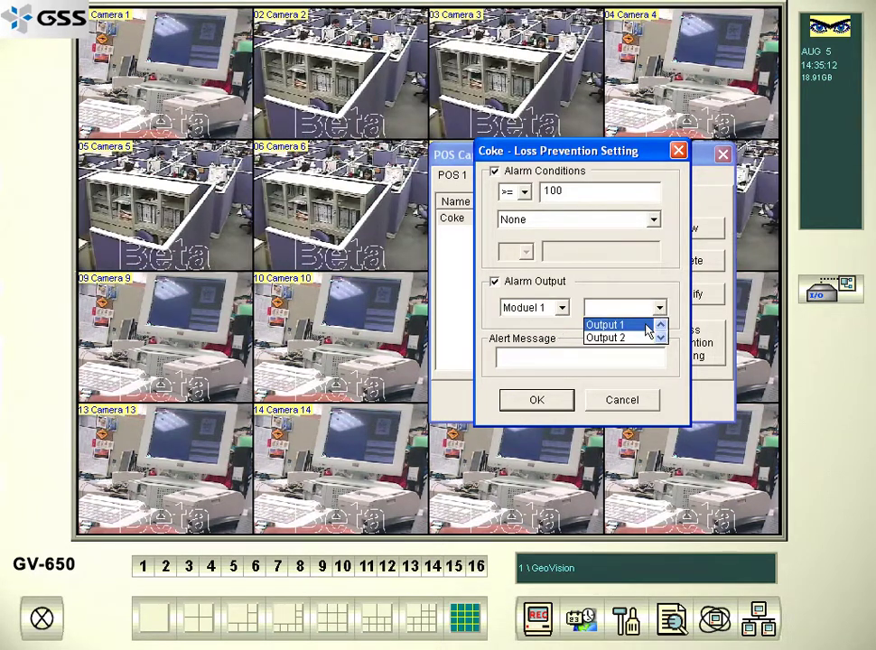
click(645, 327)
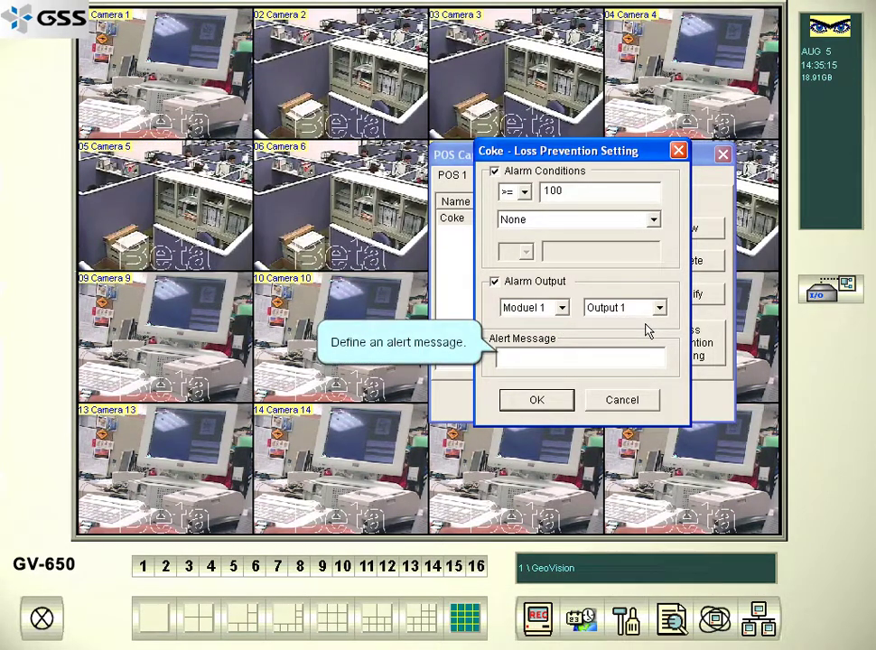
Enter the alert message "Abnormal Transation -1" and save the Coke loss prevention settings
click(508, 353)
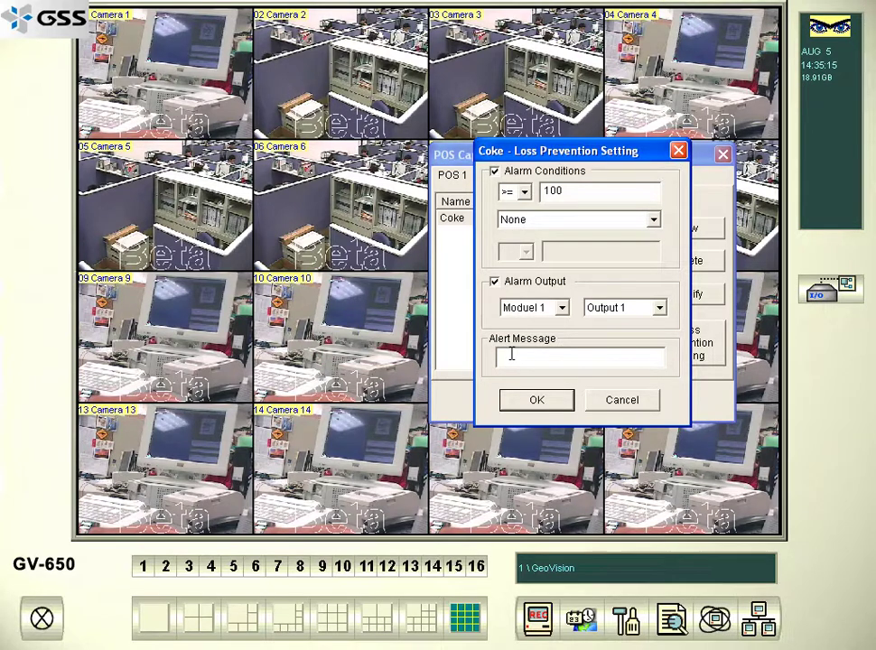
text(Abnormal Tran)
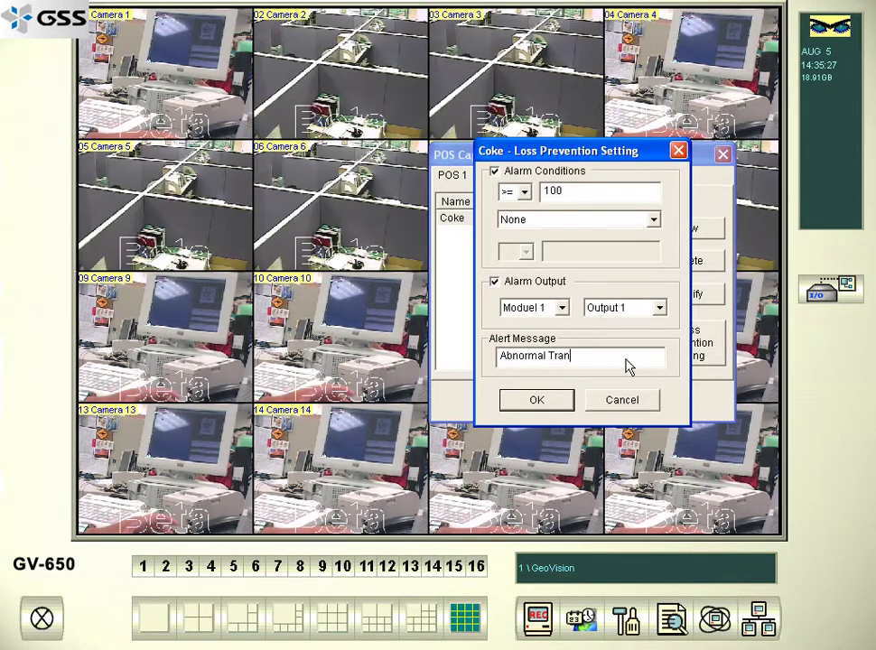
text(sation -1)
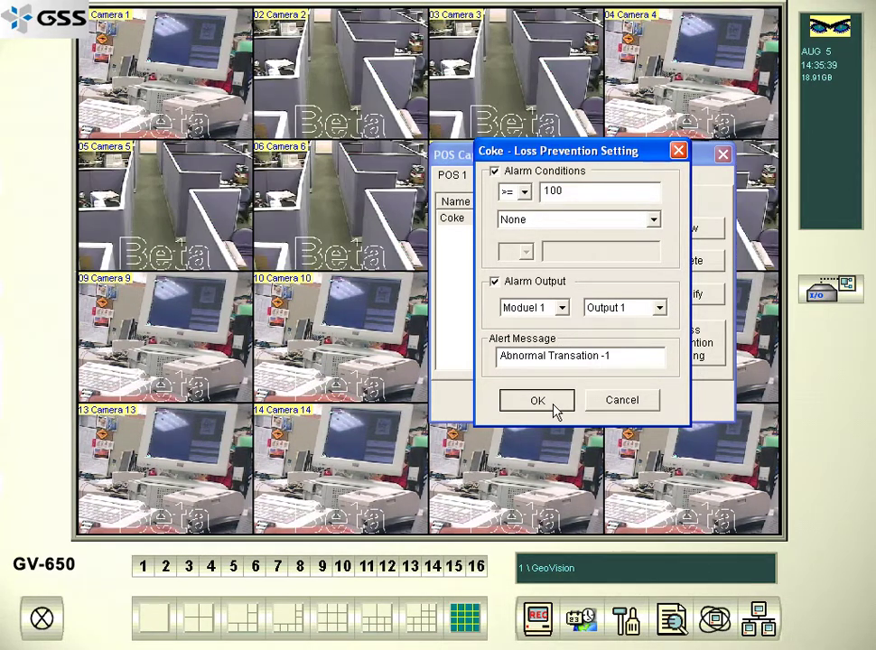
click(553, 408)
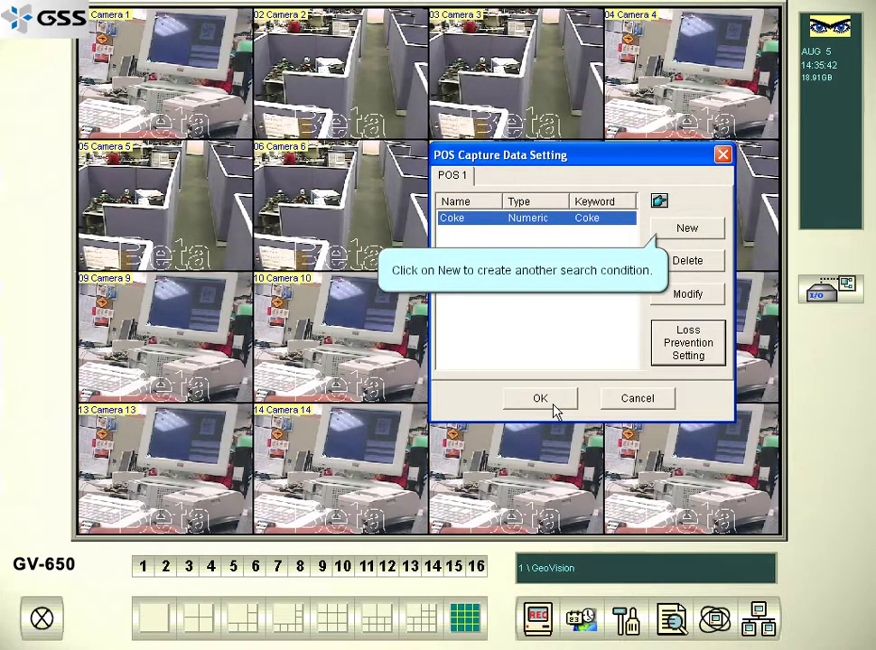
Create another search condition with keyword "CASH", capture data type Currency, and the decimal sign enabled as ","
click(682, 230)
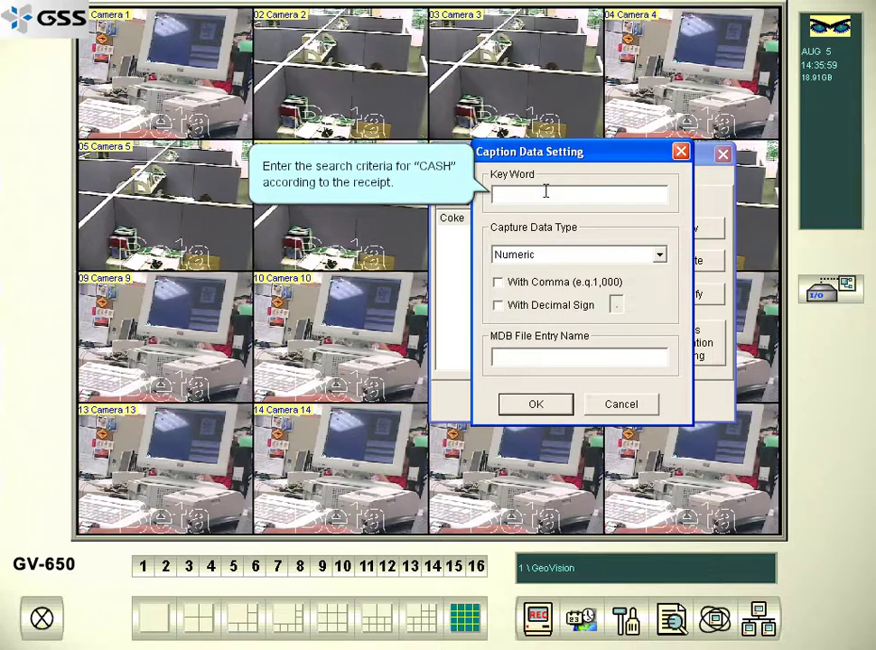
text(CASH)
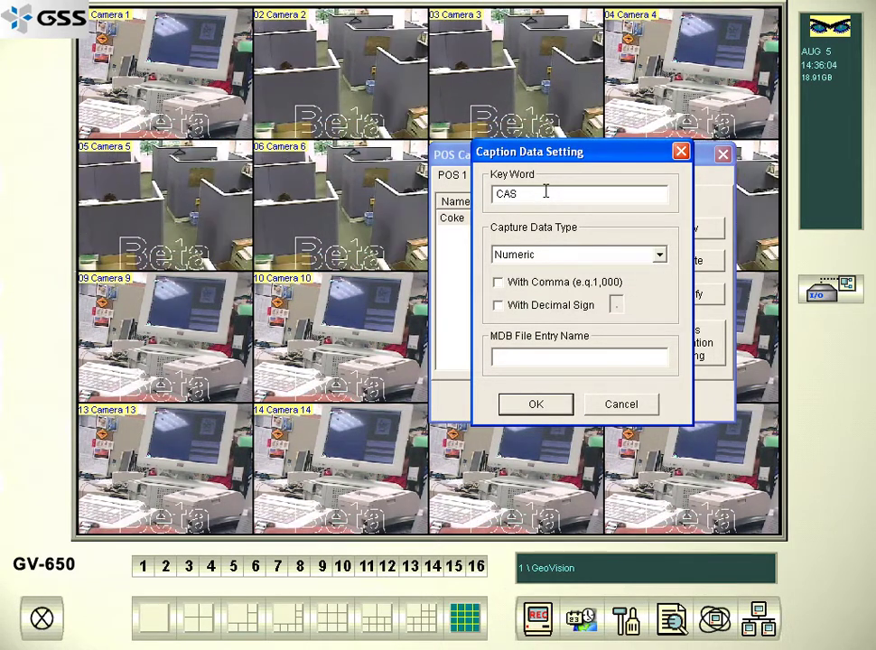
click(658, 256)
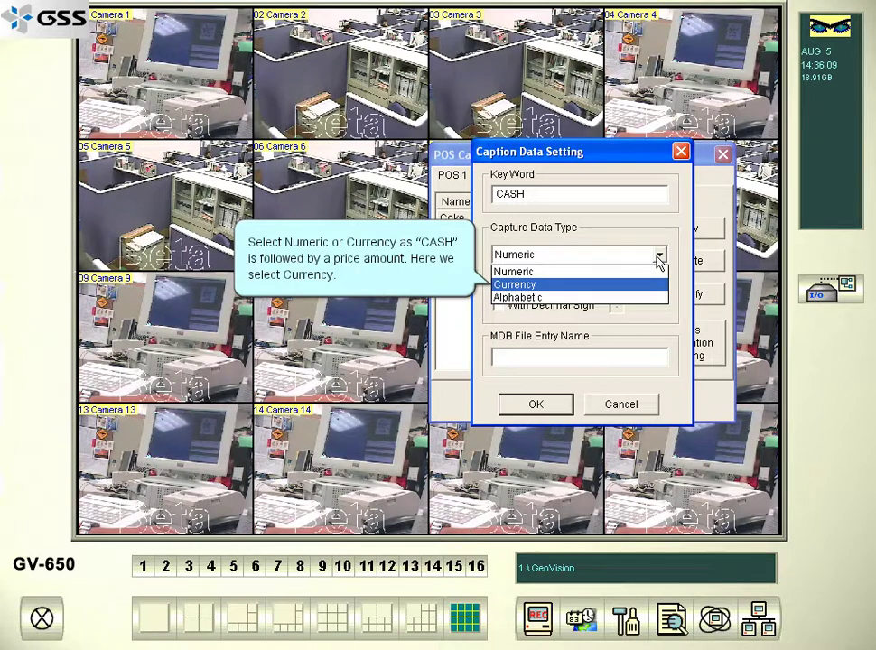
click(559, 285)
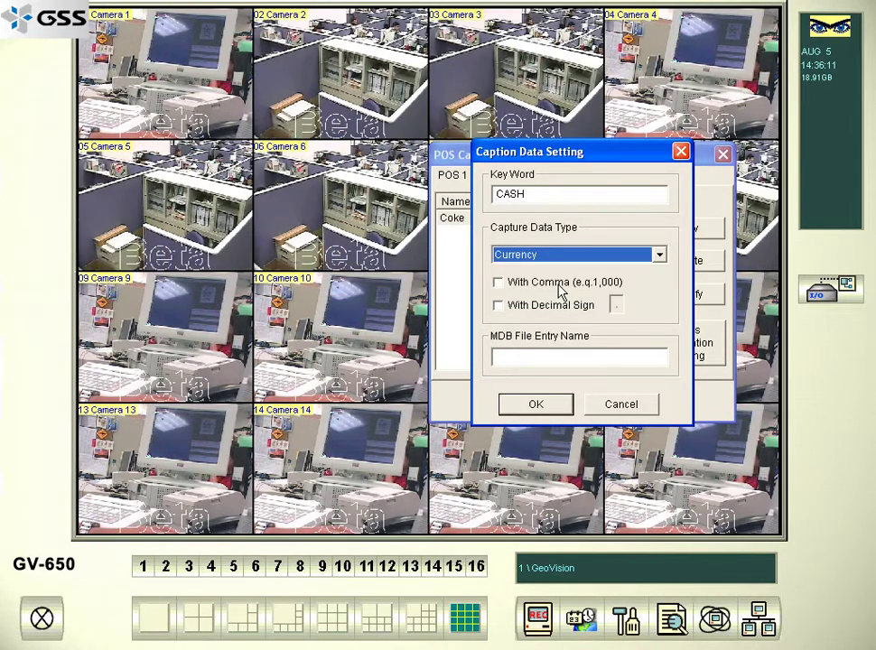
click(498, 306)
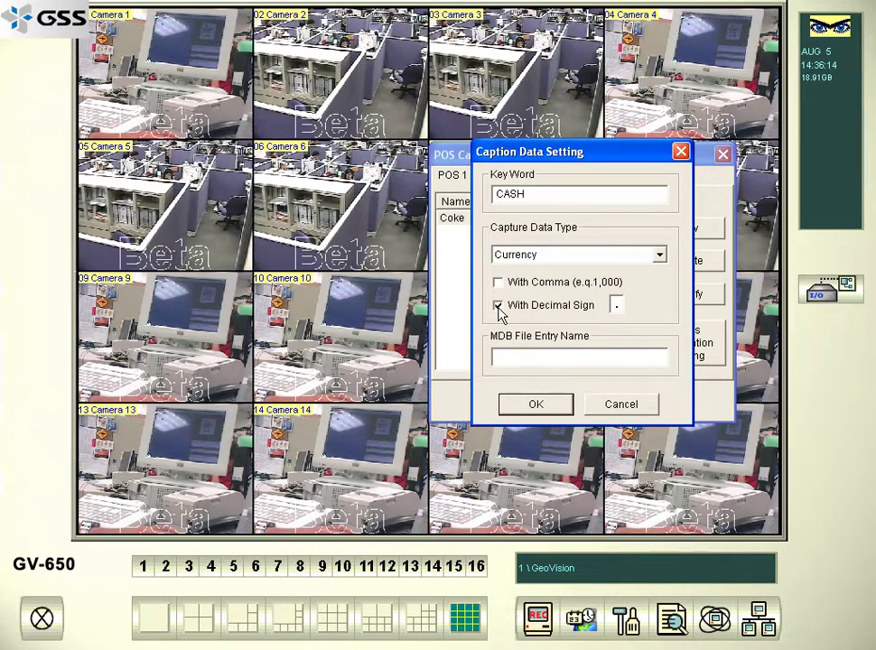
click(618, 306)
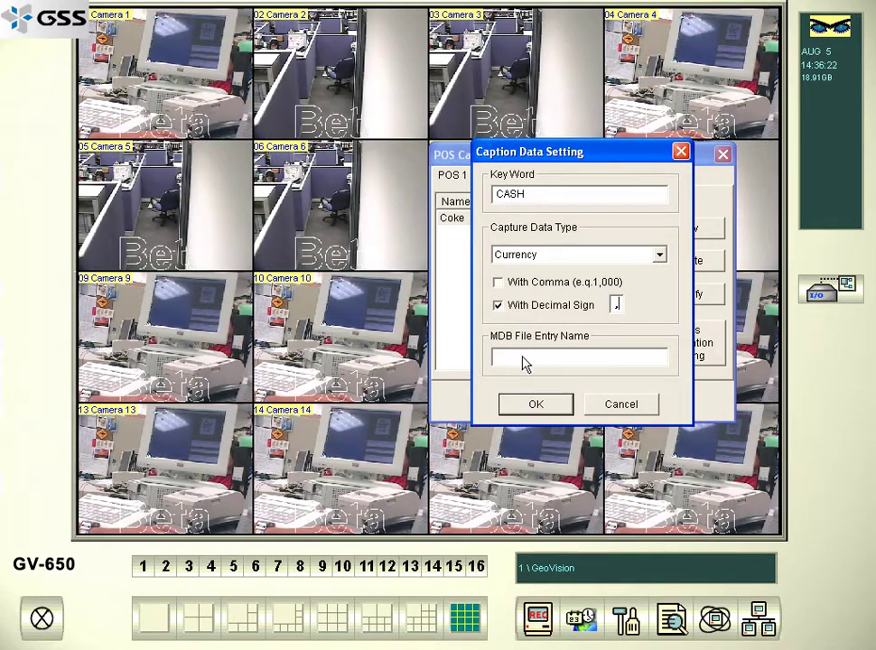
Name the new condition's MDB file entry "CASH" and save the condition
click(521, 357)
text(CASH)
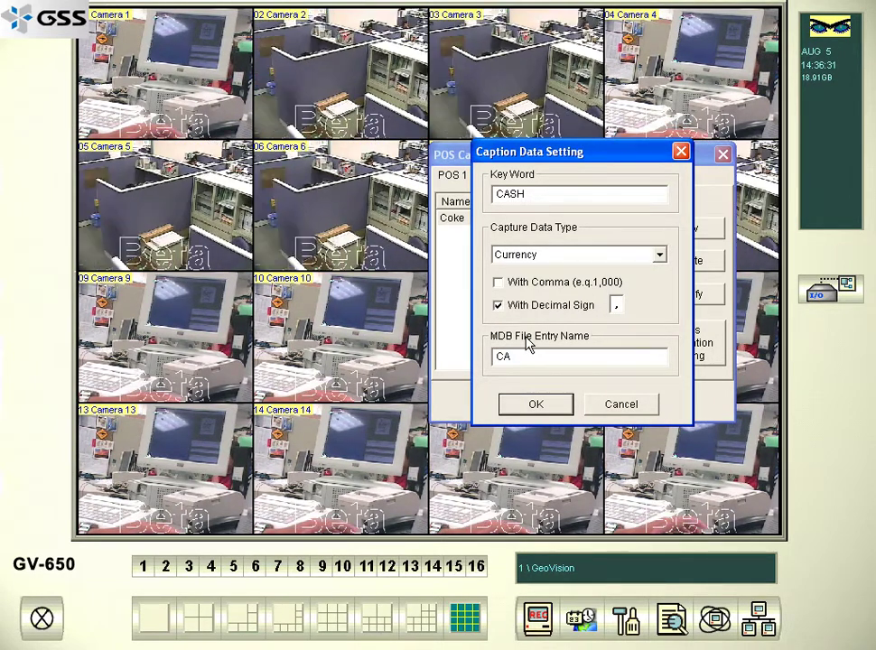
click(528, 404)
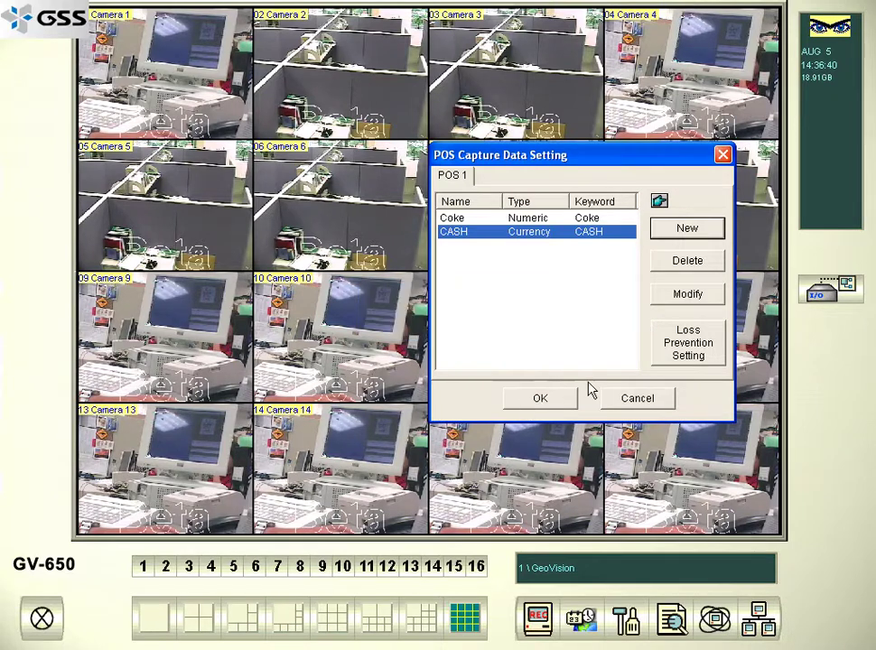
Enable the alarm conditions for CASH loss prevention and set them to >= 10 And <= 100
click(665, 354)
click(495, 171)
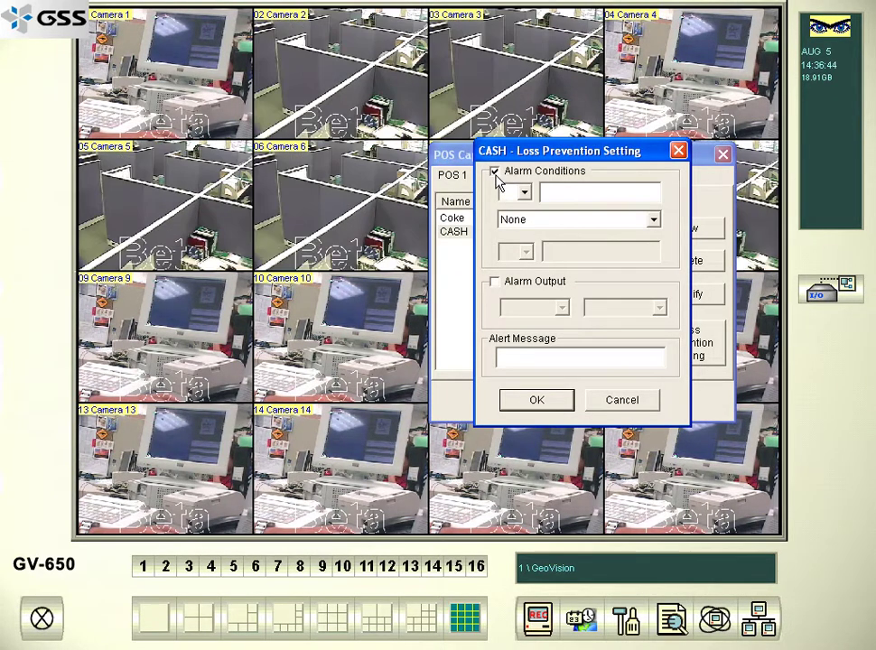
click(522, 192)
click(549, 195)
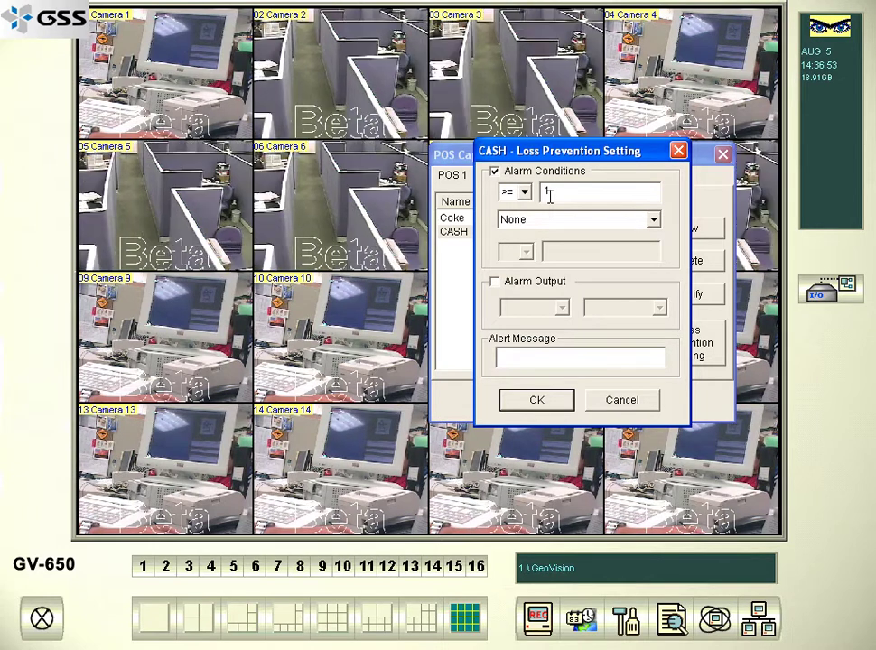
text(10)
click(535, 221)
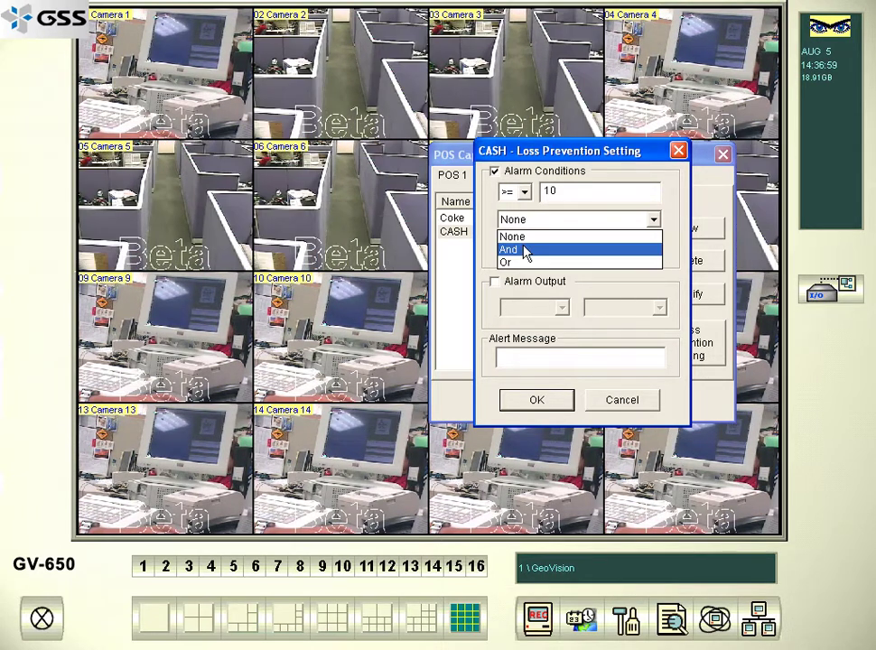
click(525, 251)
click(510, 292)
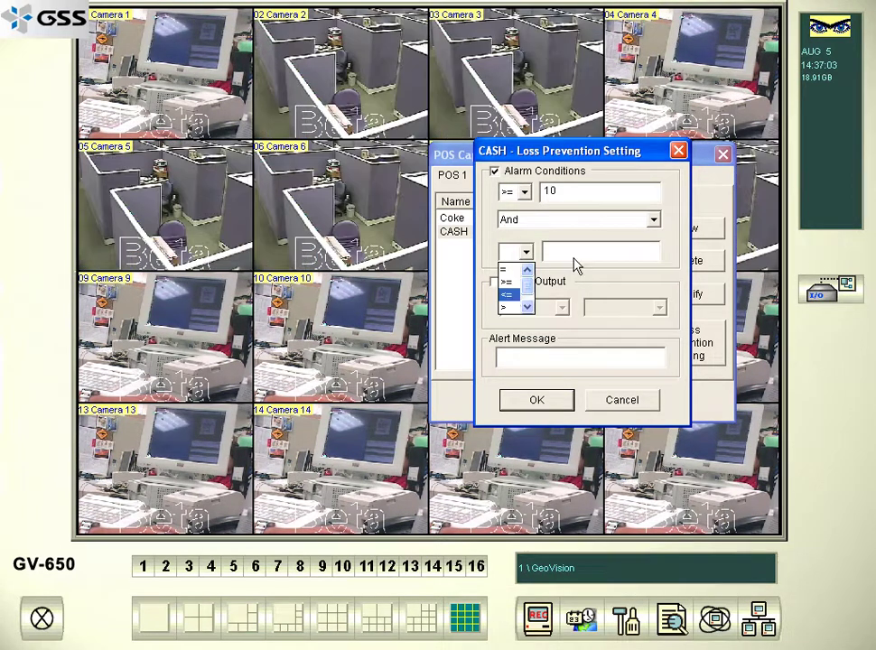
click(577, 253)
text(100)
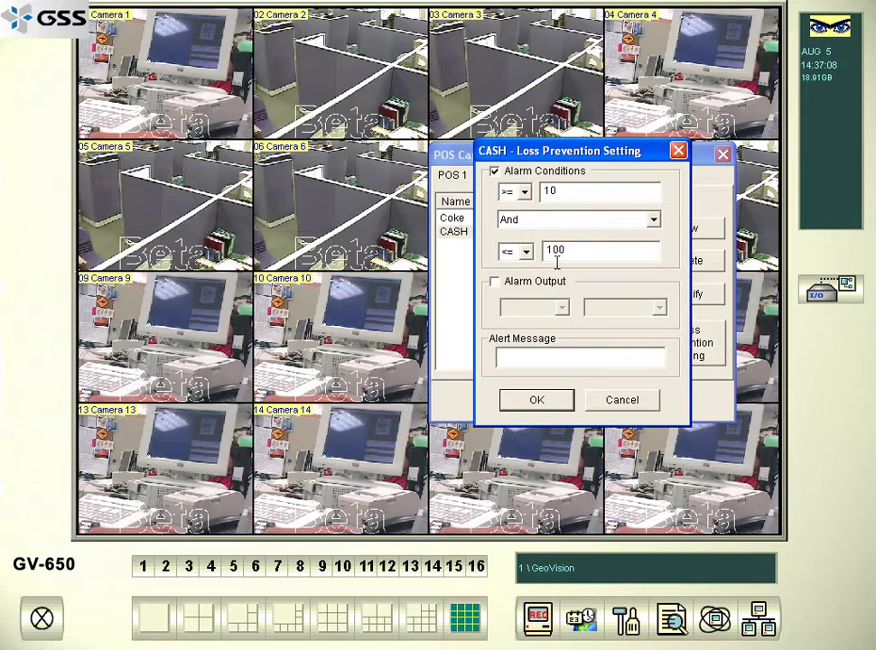
Enable the alarm output for CASH and assign it to Moduel 1, Output 2
click(495, 282)
click(561, 308)
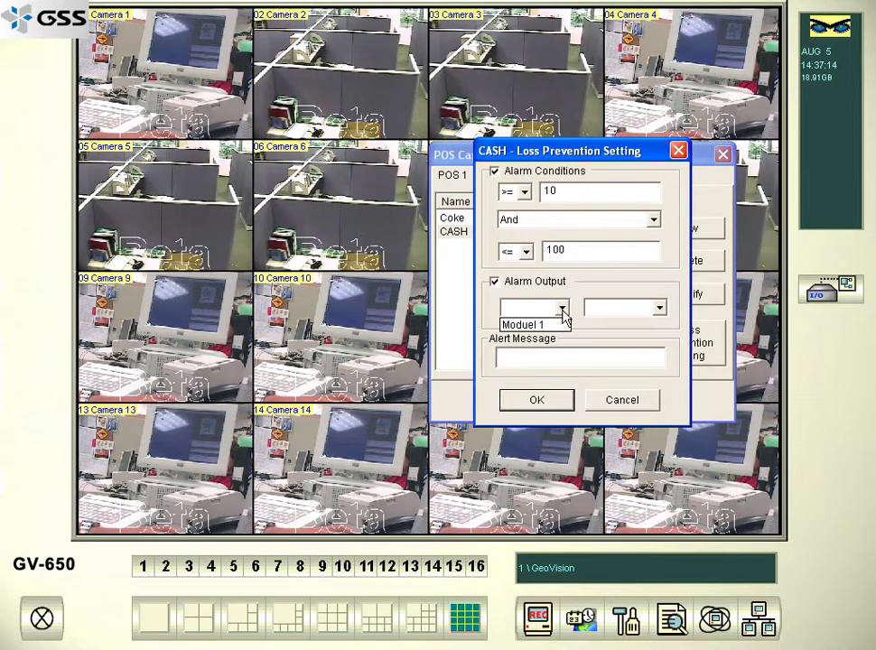
click(566, 325)
click(660, 309)
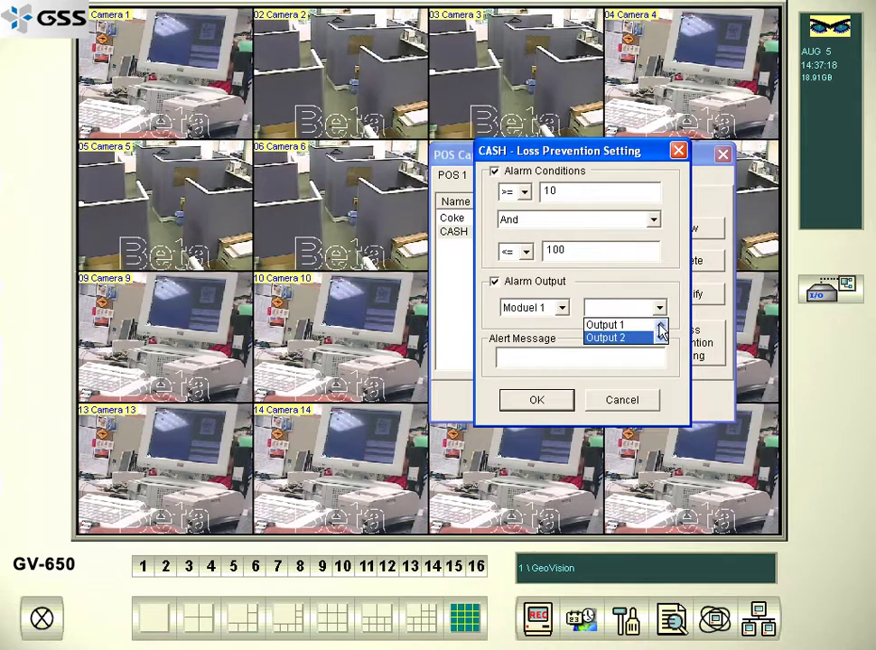
click(658, 335)
Enter the alert message "Abnormal Transation -2" and save the CASH loss prevention settings
click(540, 352)
text(Abnormal Transation -2)
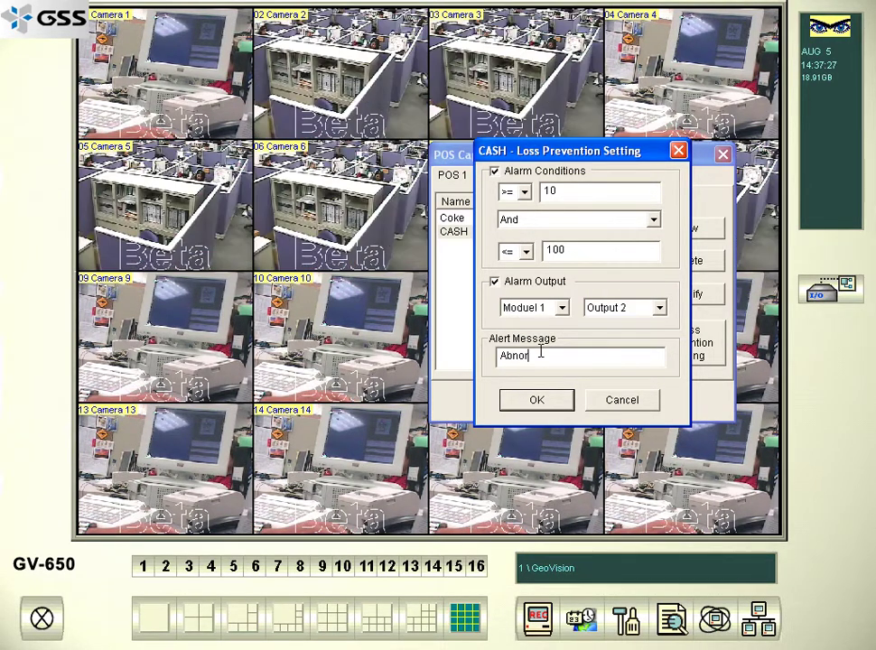
click(537, 399)
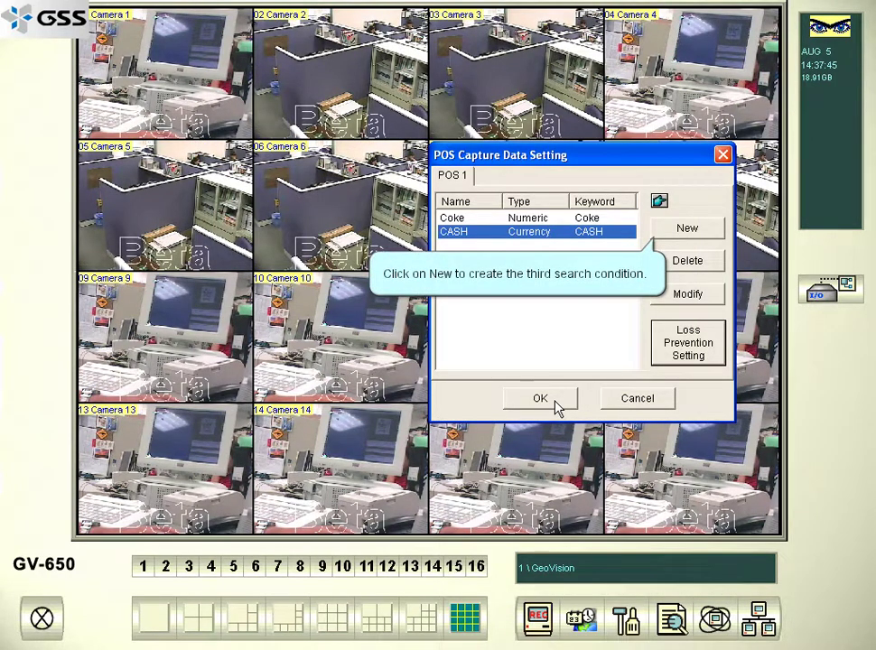
Create a third search condition with keyword "ITEMS", capture data type Alphabetic, and With Space enabled
click(667, 233)
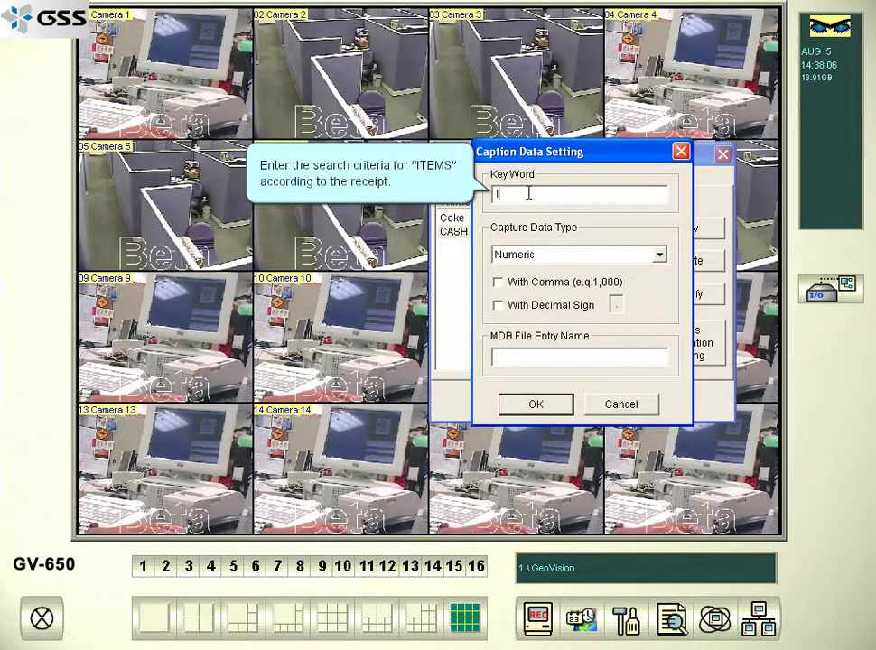
text(ITE)
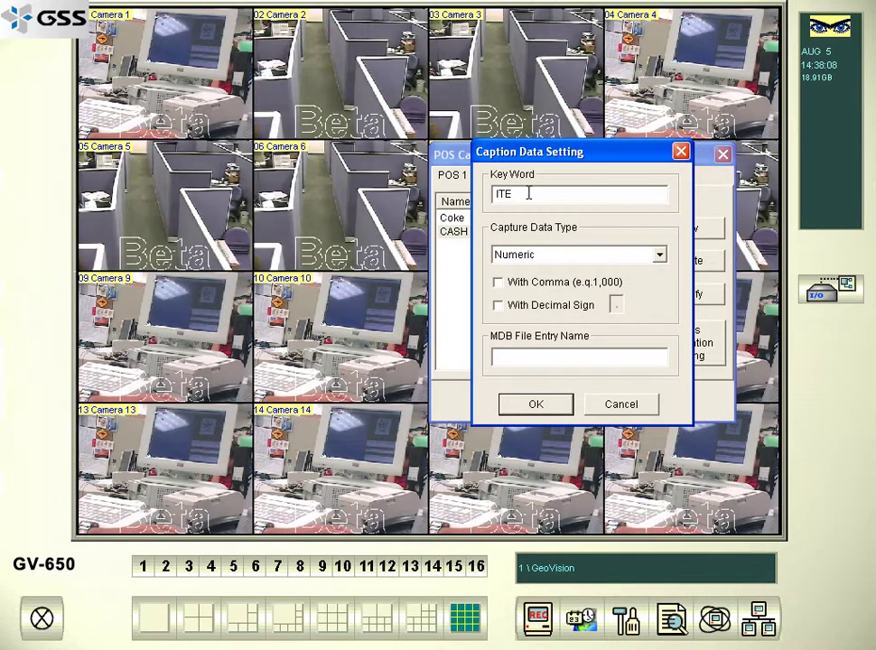
text(MS)
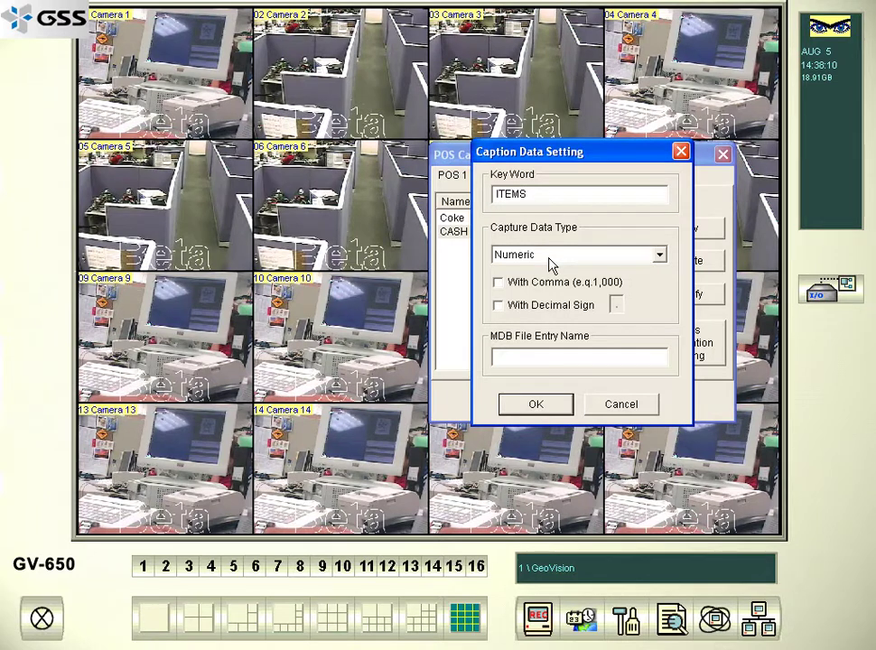
click(549, 259)
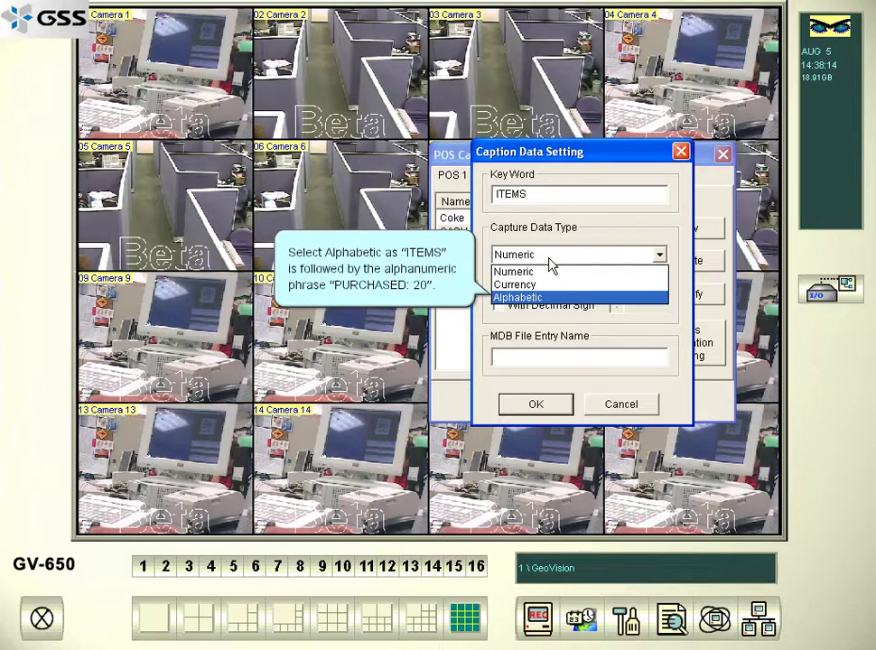
click(553, 299)
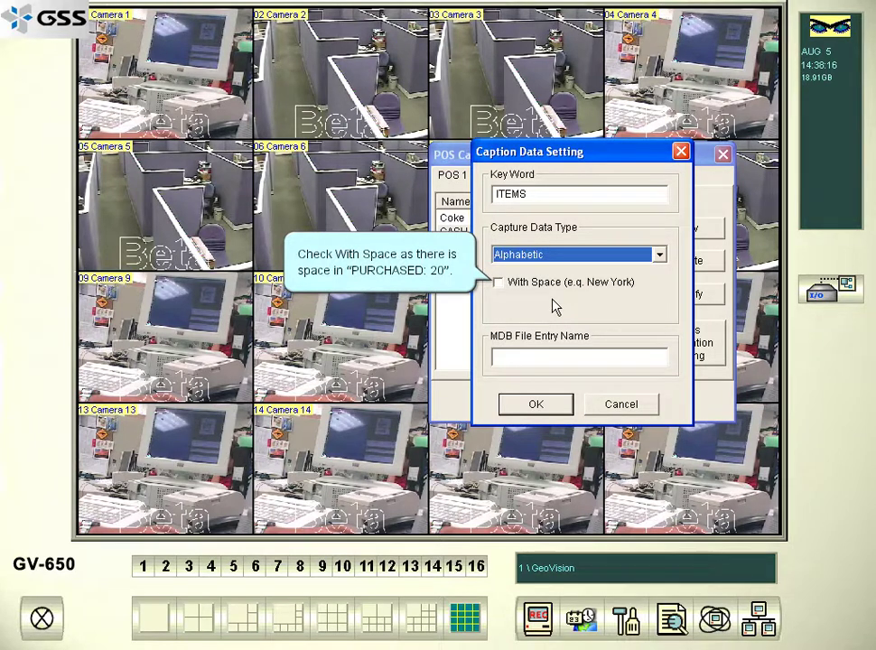
click(499, 284)
Name the third condition's MDB file entry "ITEMS" and save the condition
click(571, 358)
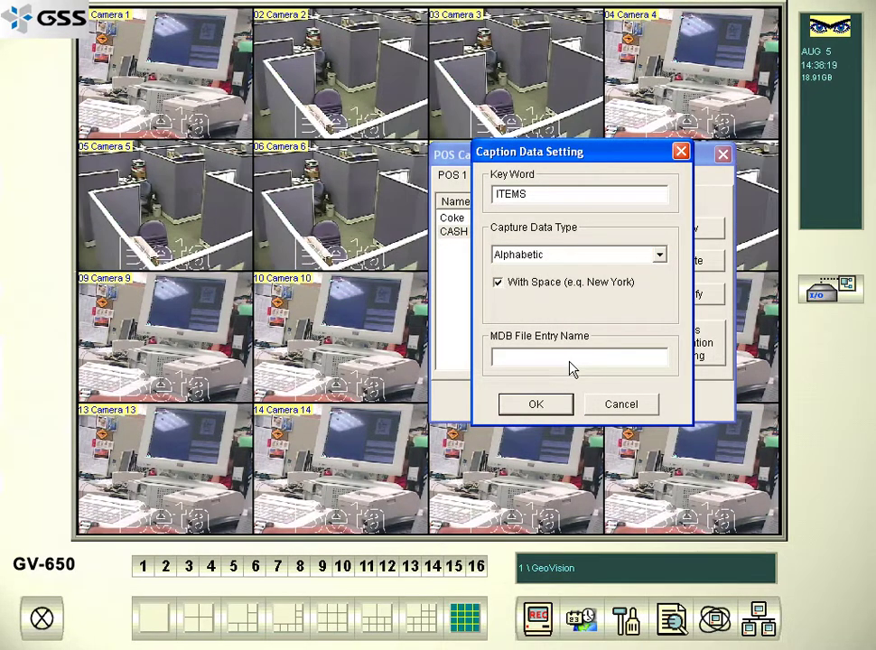
text(ITEMS)
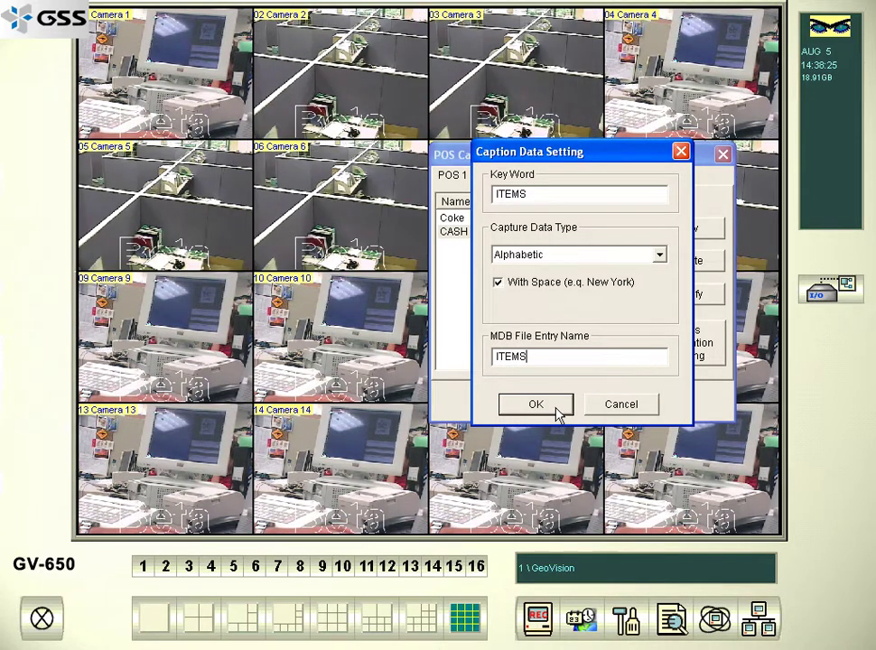
click(559, 413)
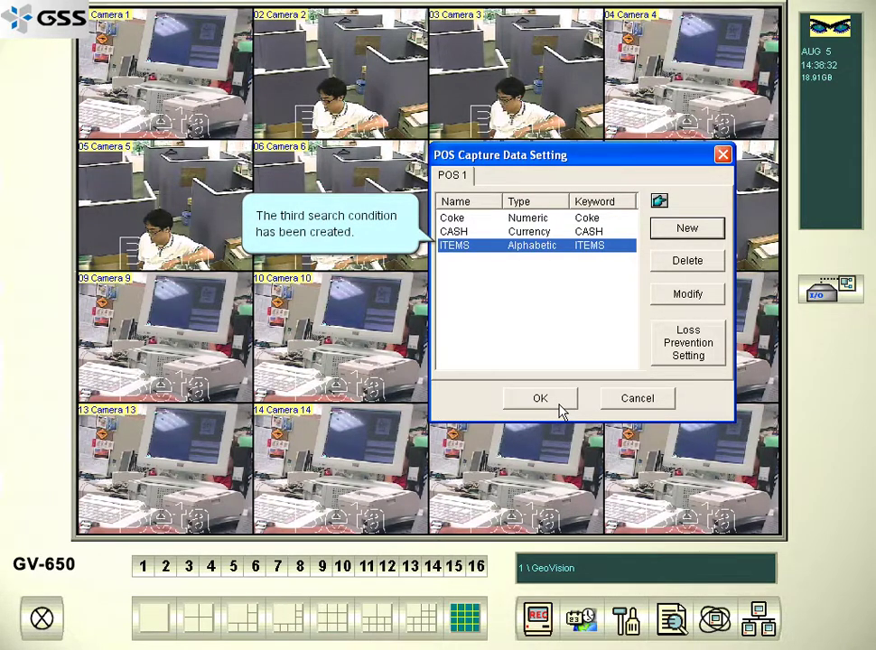
Enable Send Event Alerts in the system configuration and include POS Loss Prevention Event among the alert events
click(626, 621)
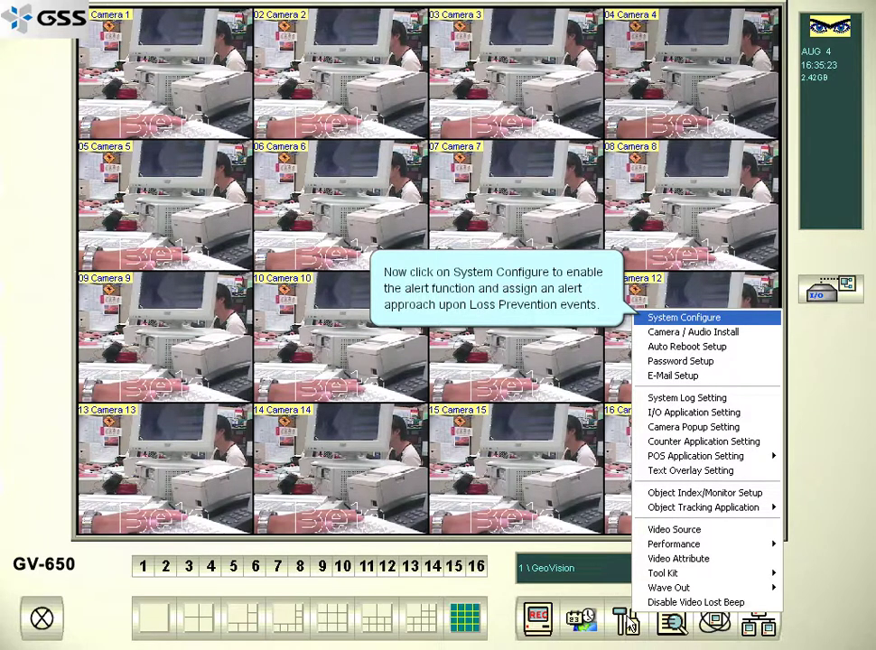
click(691, 319)
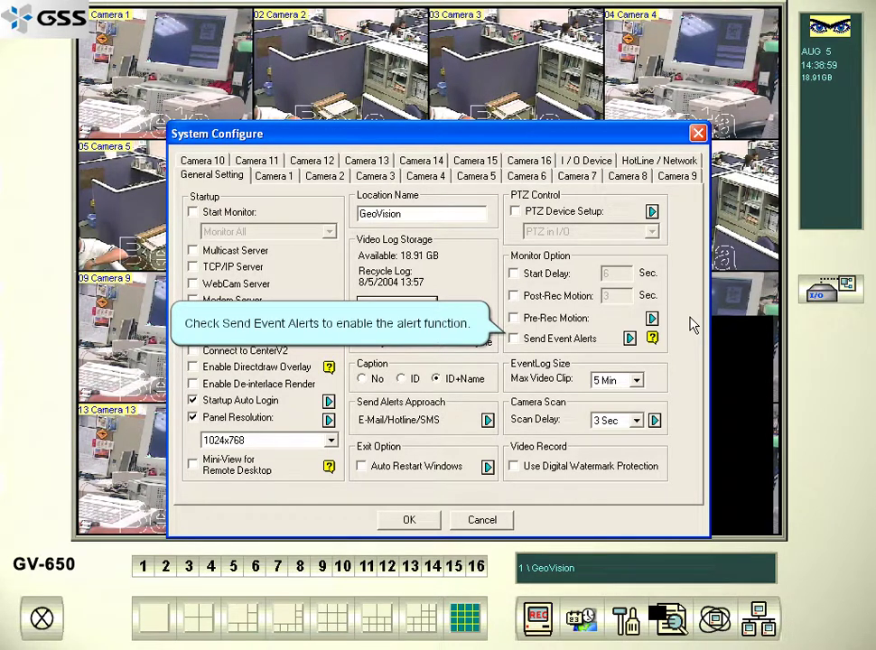
click(514, 339)
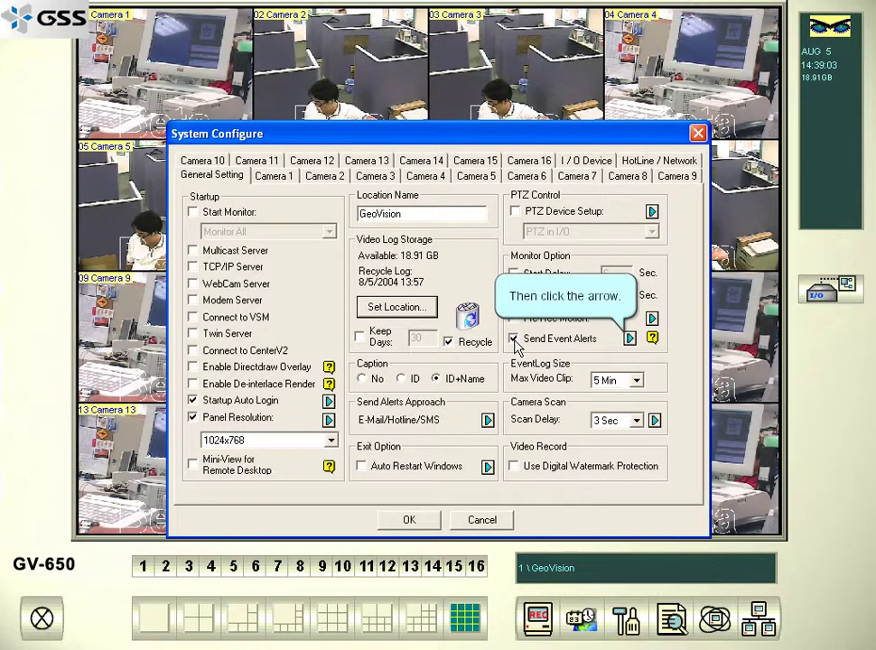
click(630, 338)
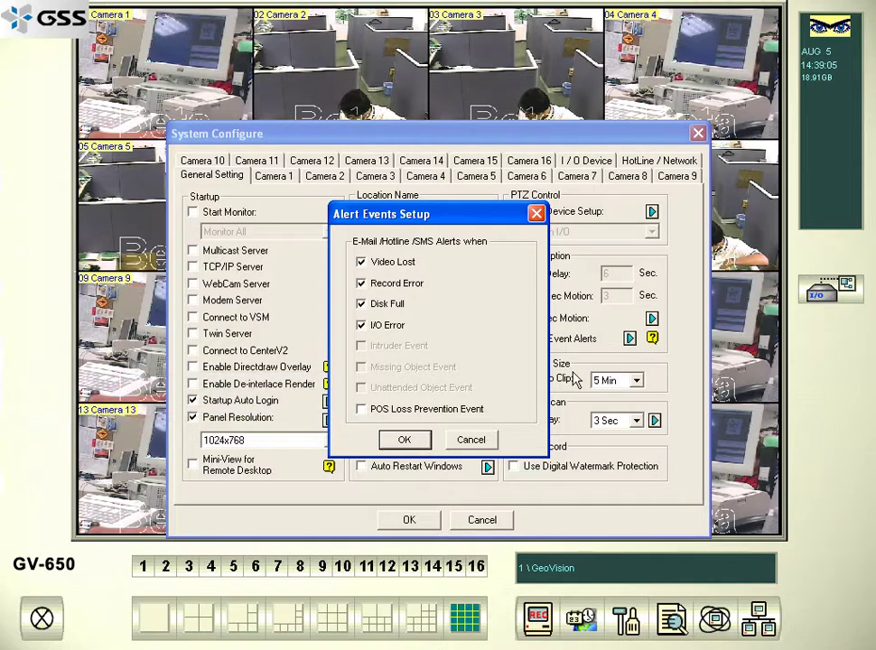
click(362, 411)
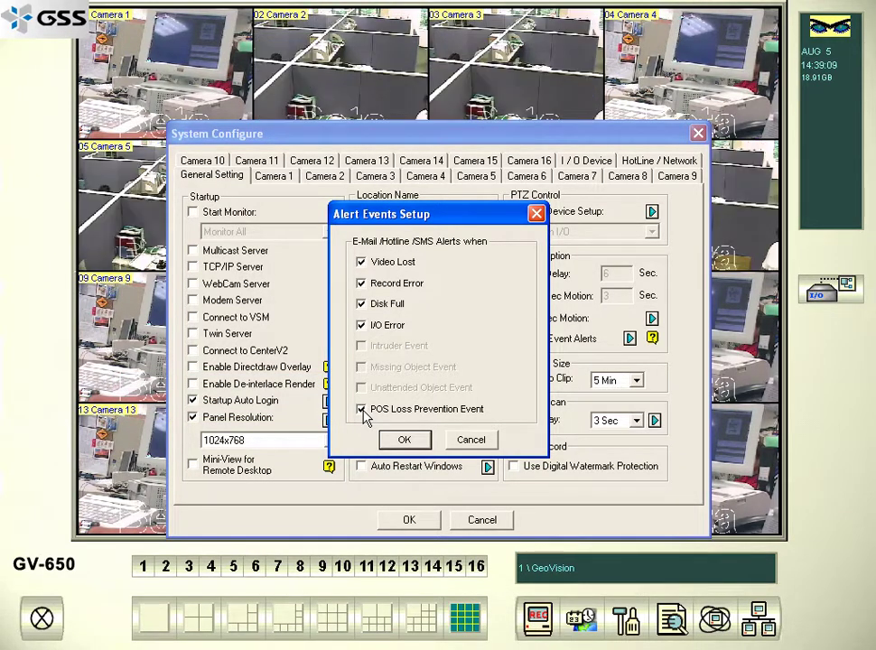
click(404, 441)
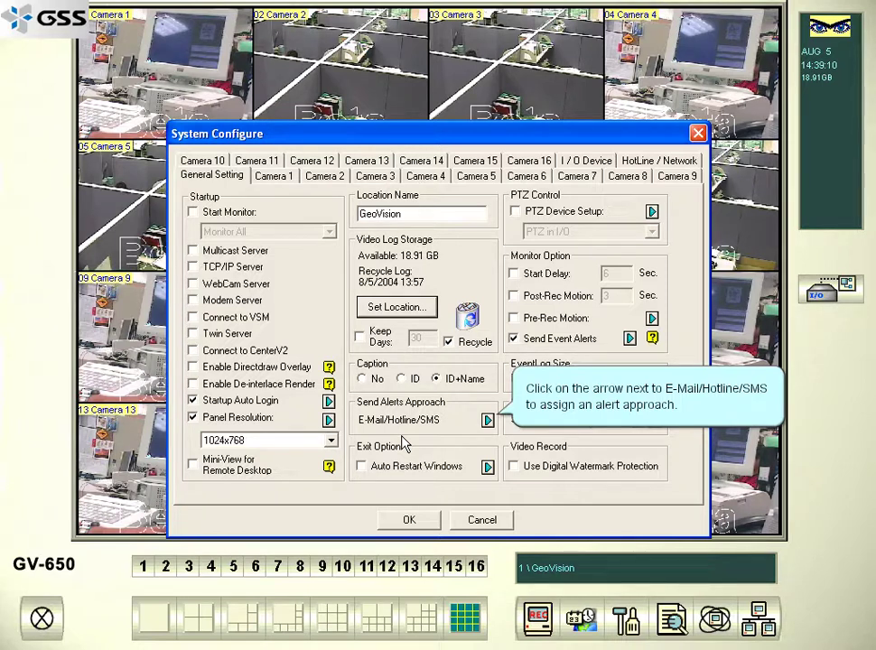
Enable the default alert approach by E-Mail and the alternative approach by SMS, and save the system configuration
click(491, 424)
click(352, 276)
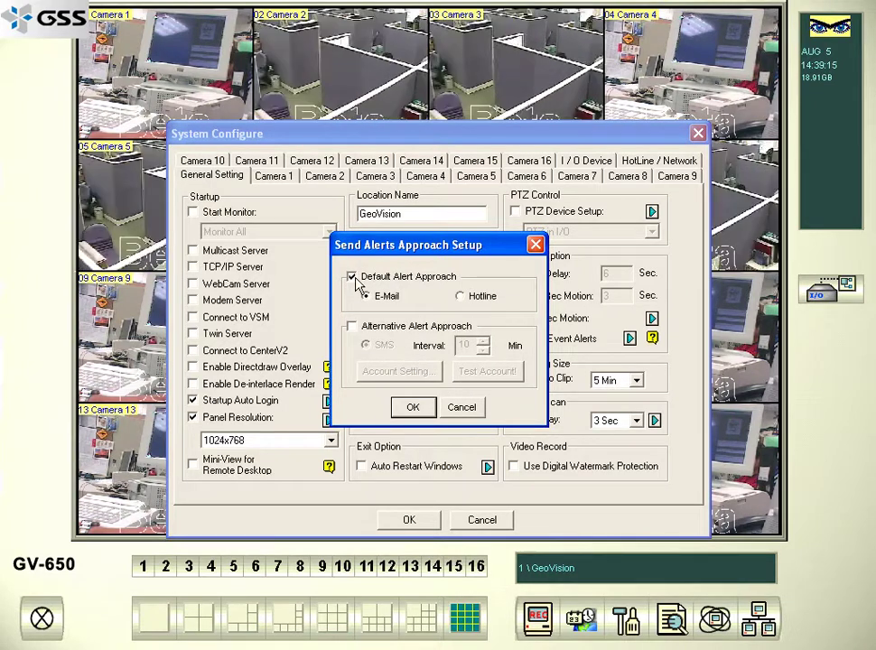
click(353, 327)
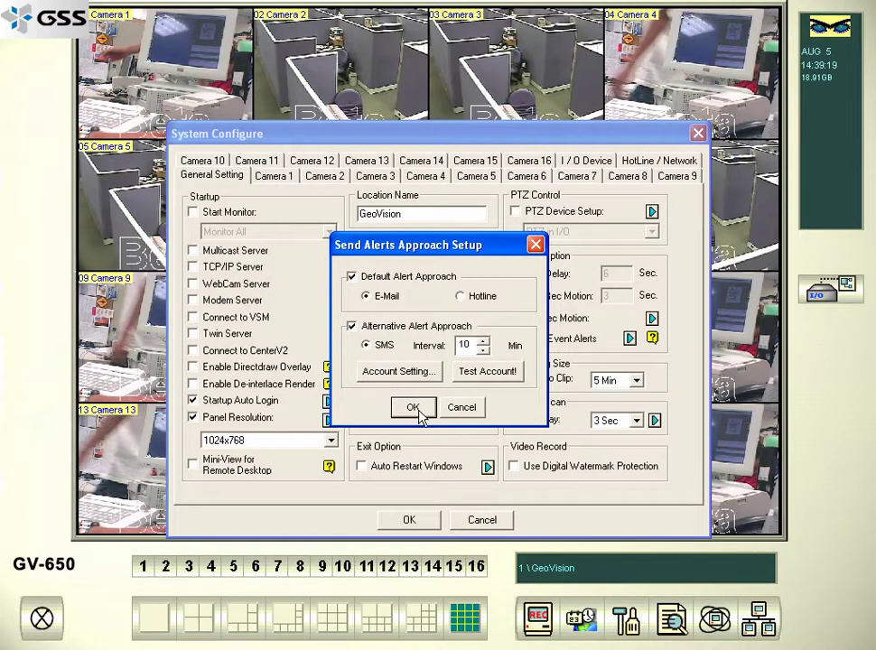
click(412, 407)
click(409, 520)
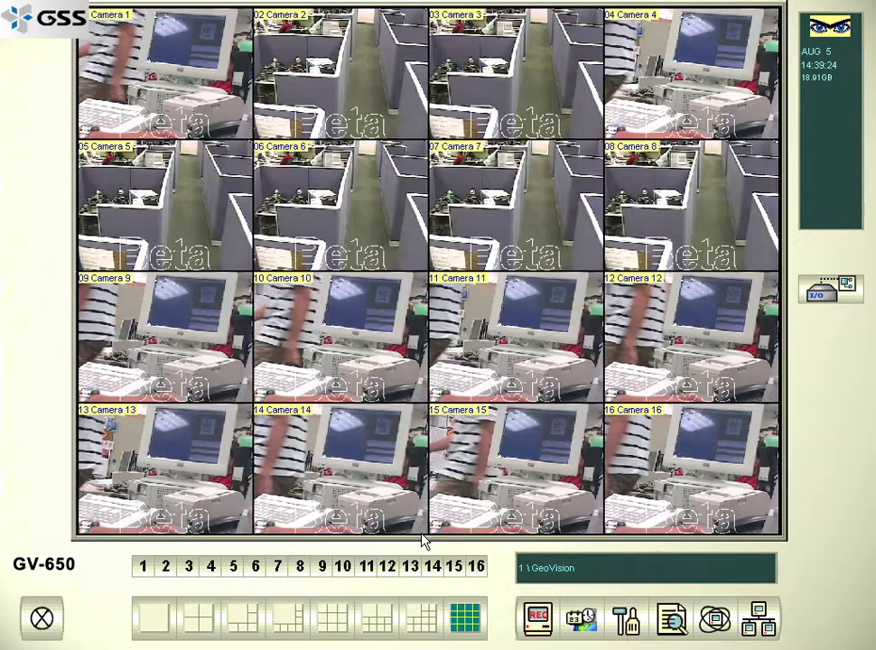
Start monitoring on all cameras to run the POS application, and stop all monitoring after the transaction text is captured
click(539, 621)
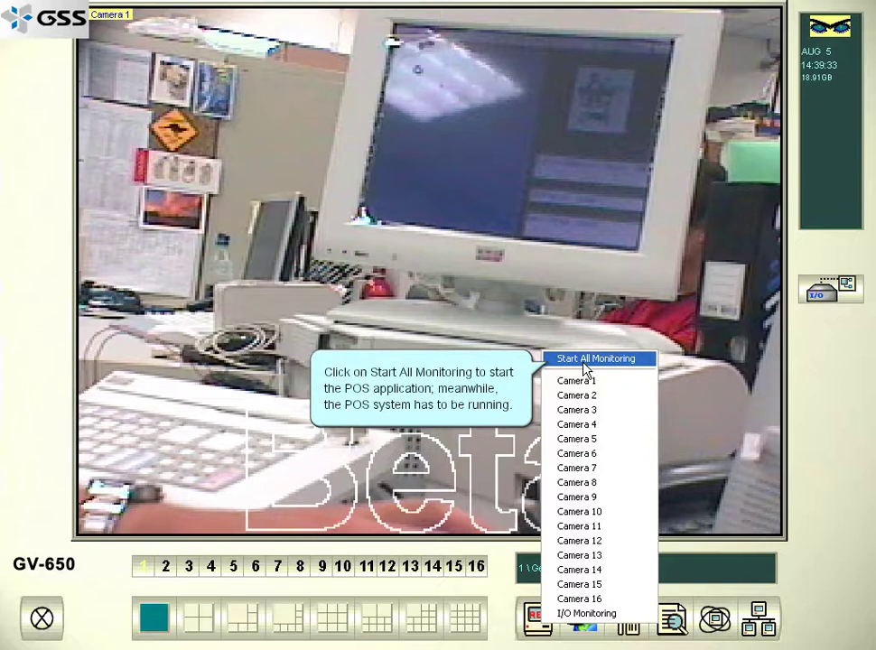
click(583, 364)
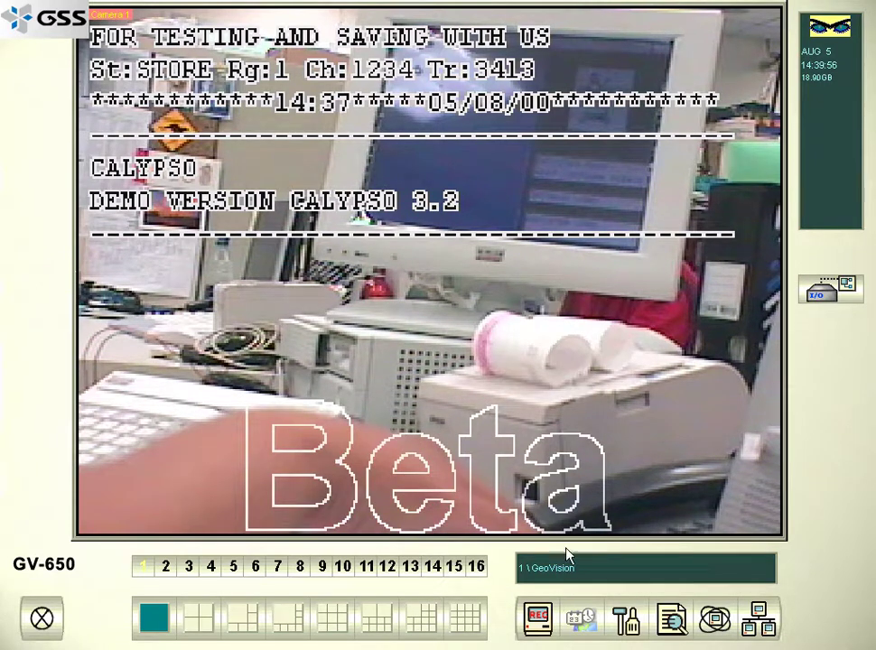
click(538, 617)
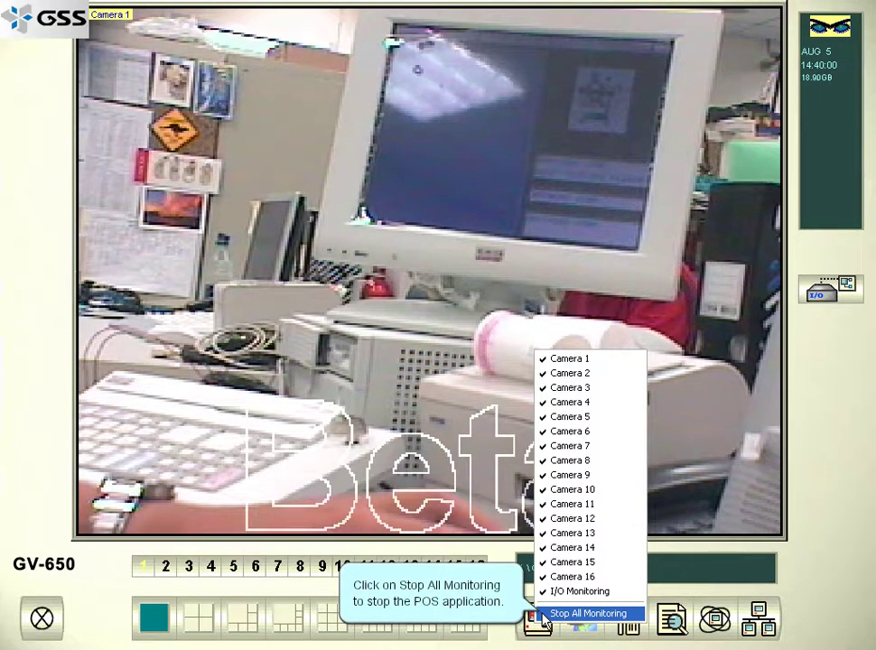
click(542, 614)
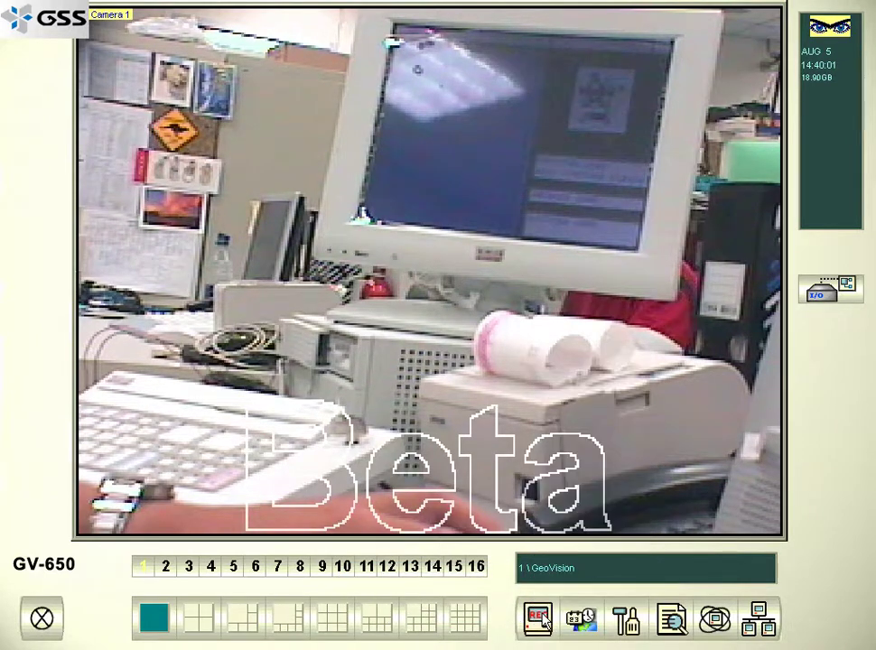
Open the System Log to check the transaction data received from the POS device
click(671, 618)
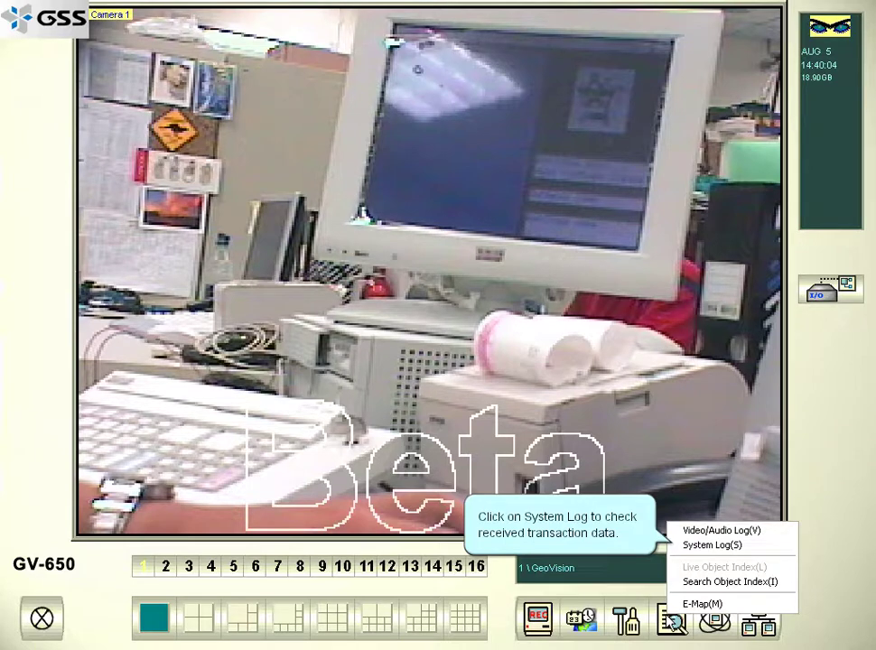
click(679, 546)
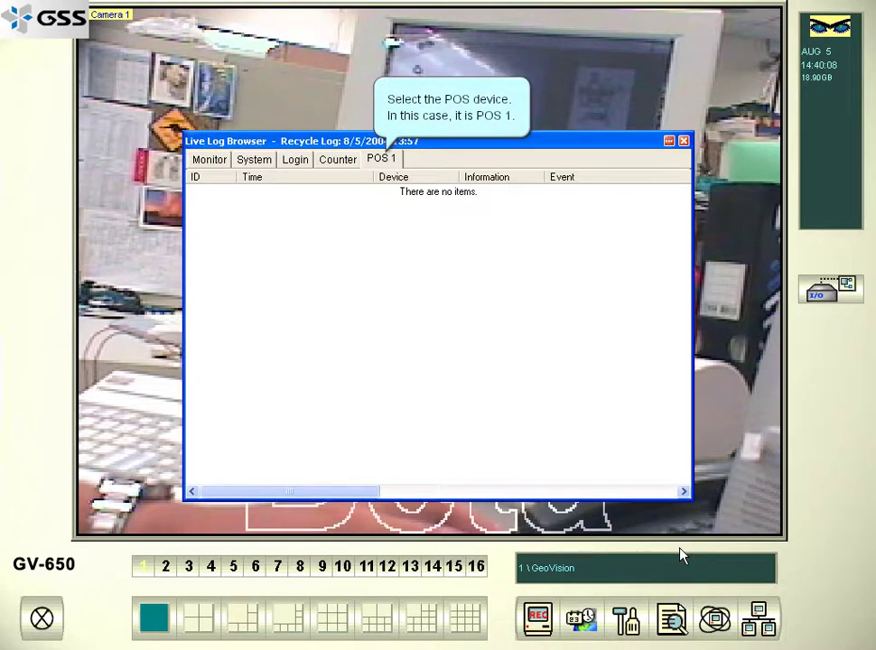